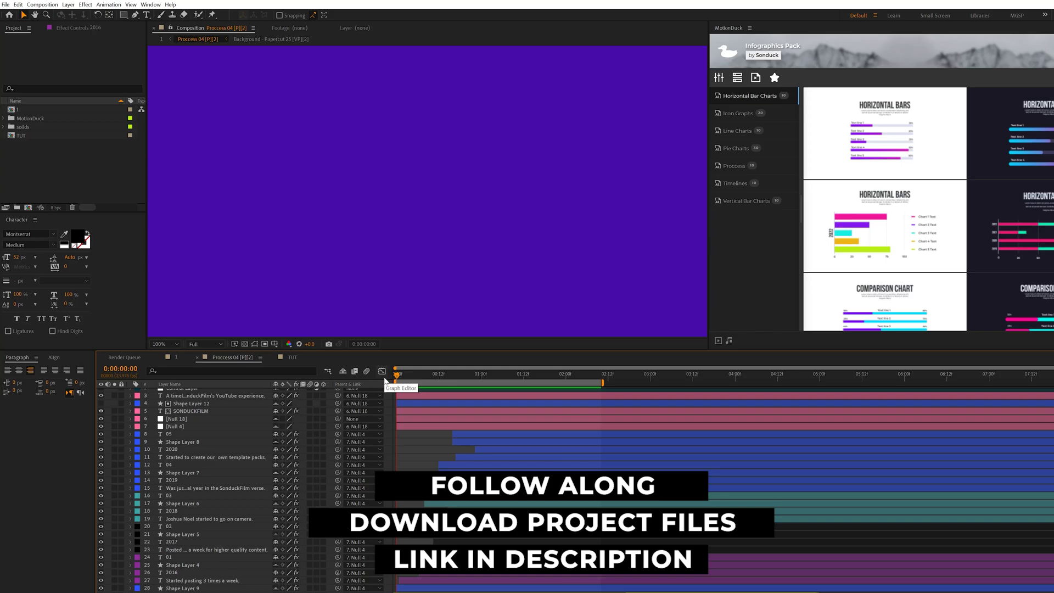
Leave the finished example and open the empty TUT composition with only the wavy background.
scroll(188, 466, "up", 1)
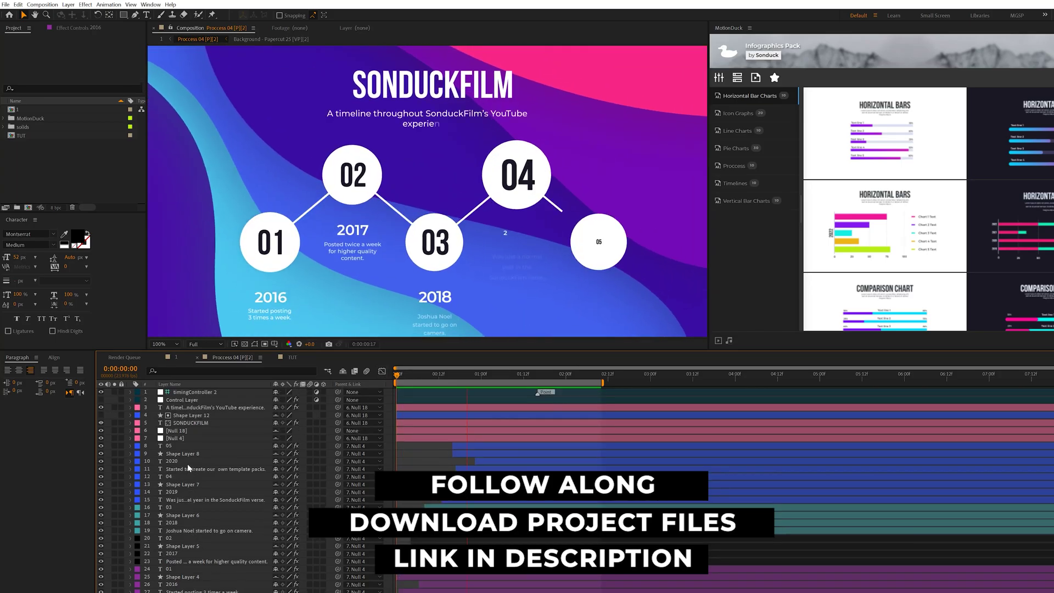
scroll(185, 443, "down", 1)
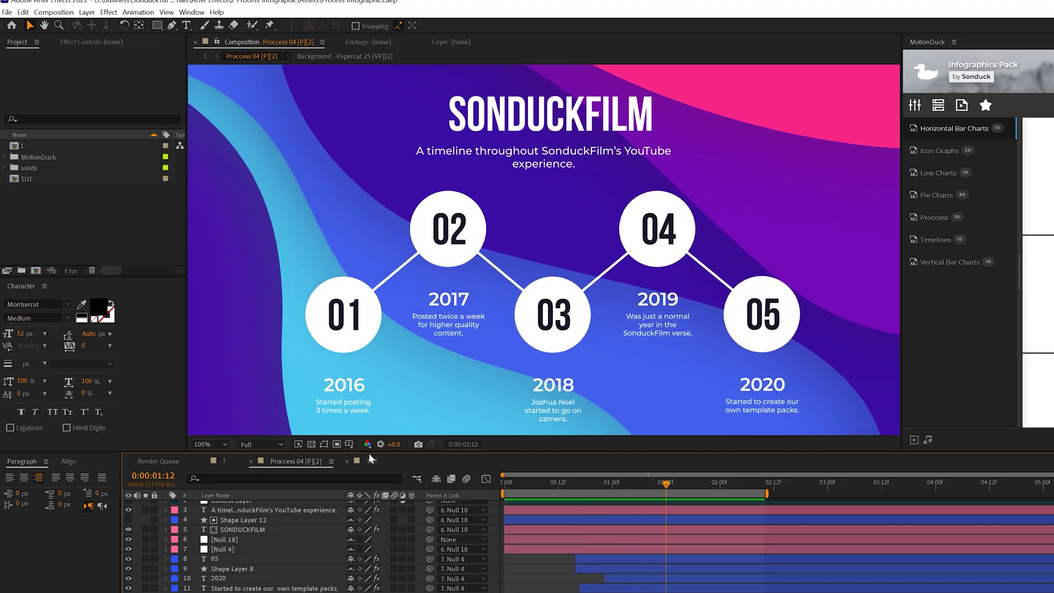
left_click(372, 456)
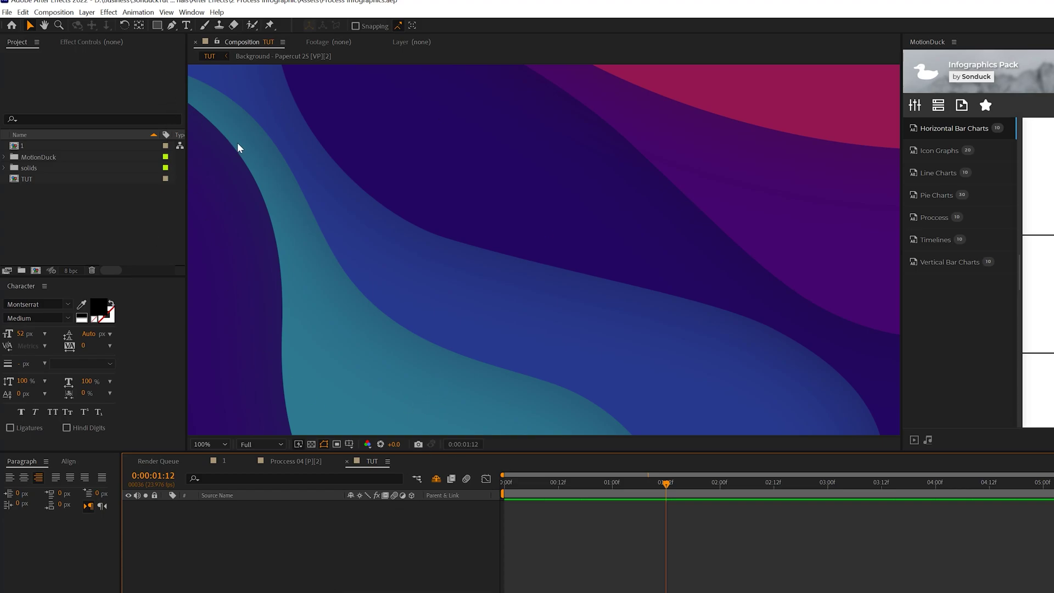
Draw a white circle near the centre of the TUT composition with the Ellipse Tool.
left_click(157, 25)
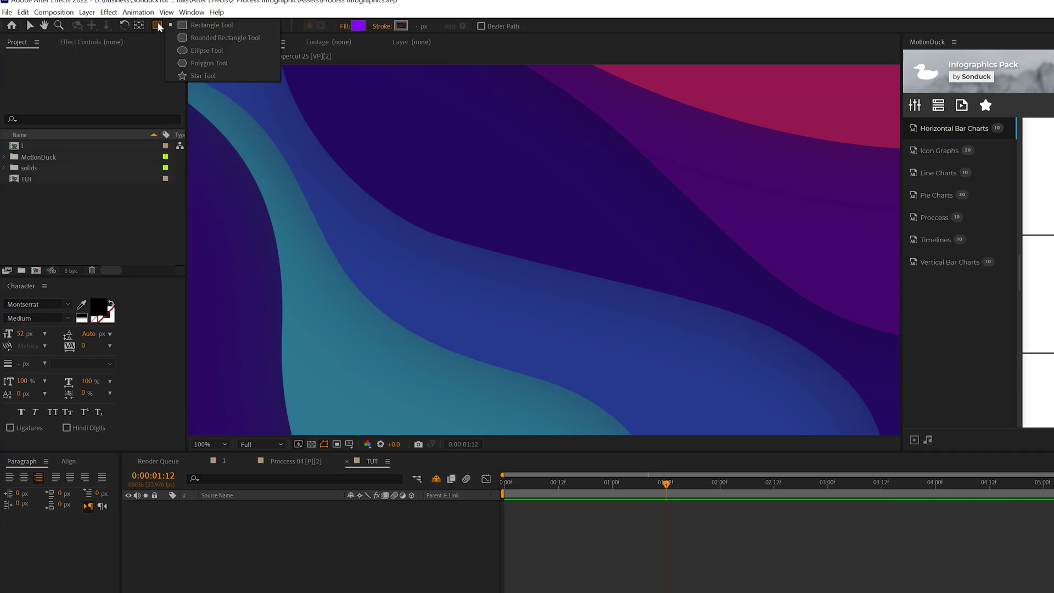
left_click(213, 48)
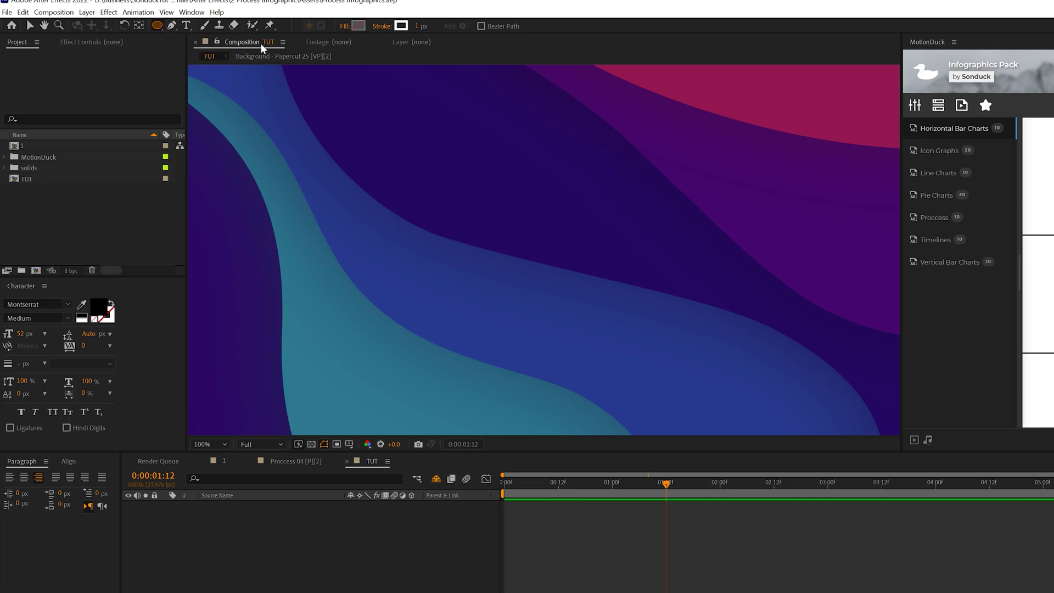
left_click_drag(508, 217, 562, 265)
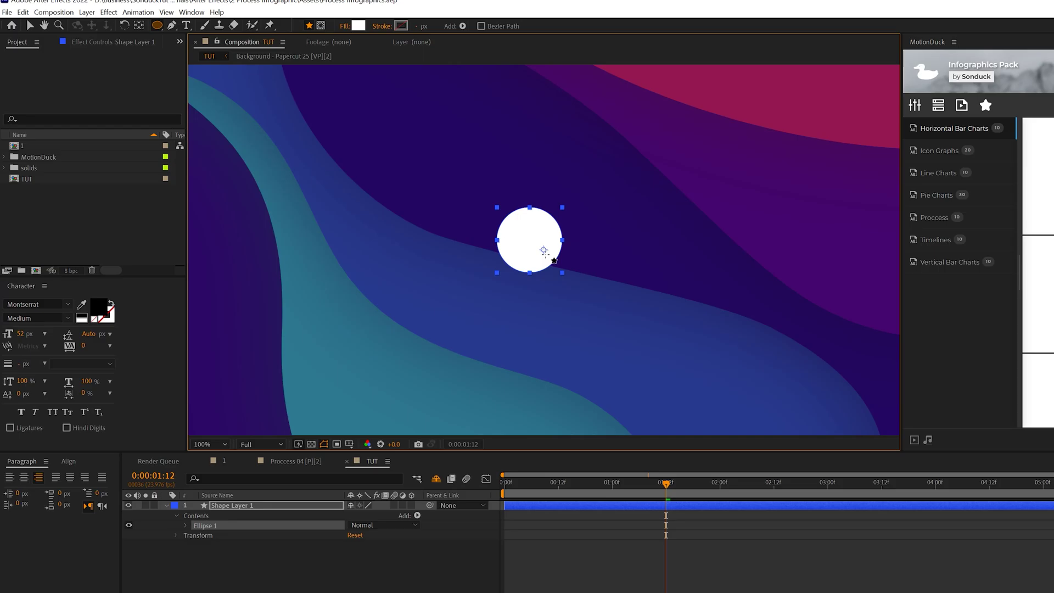
Centre the circle's anchor point using Pan Behind and Ctrl+Alt+Home.
left_click(139, 26)
key("ctrl+alt+Home")
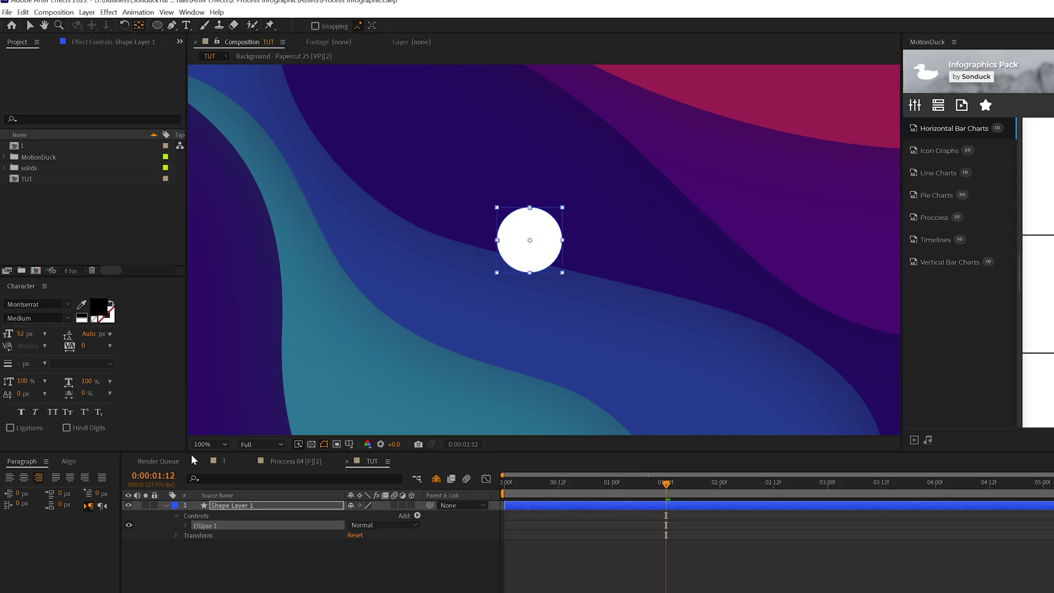
left_click(227, 506)
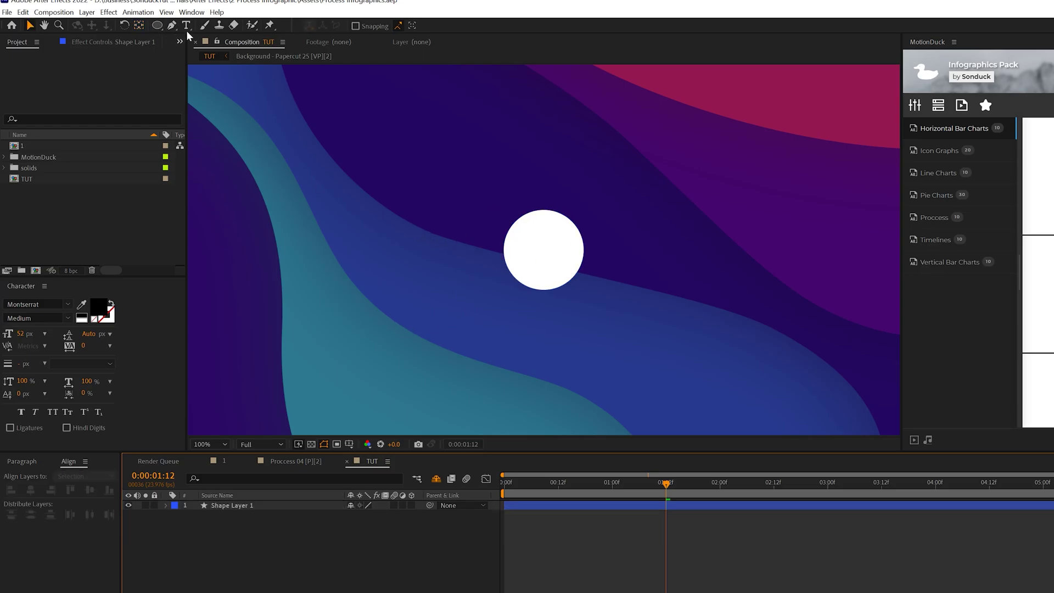
Add a '01' text layer inside the circle set in Bebas Neue Bold.
left_click(186, 26)
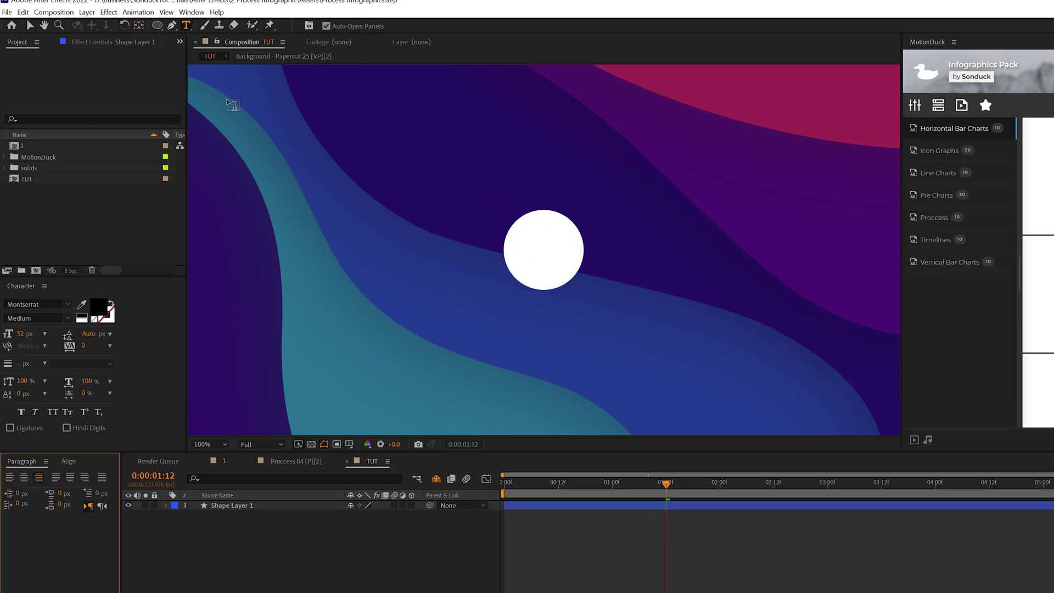
left_click(535, 249)
type("01")
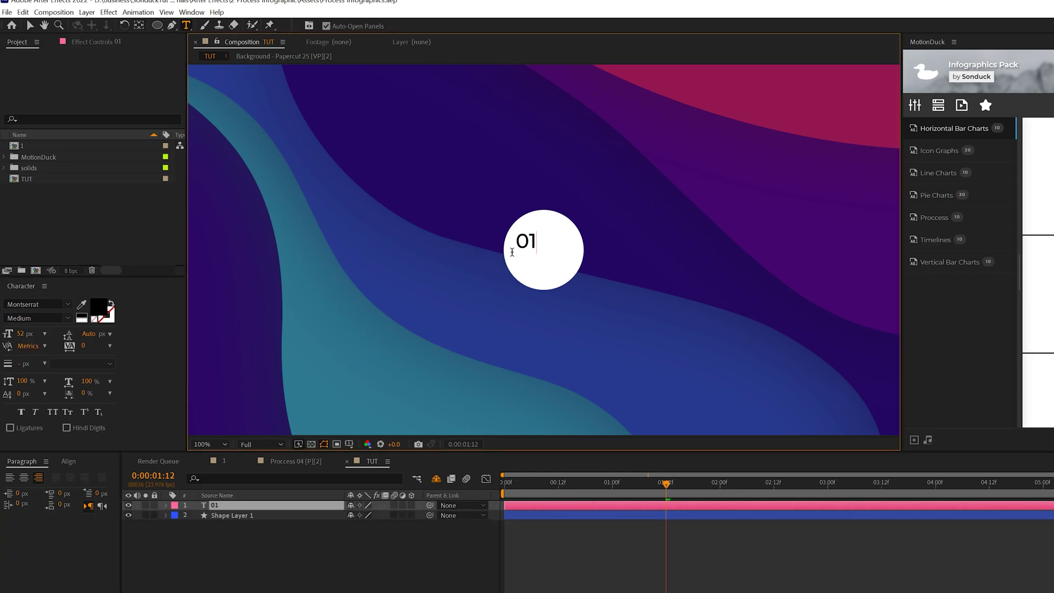
key("ctrl+a")
left_click(35, 304)
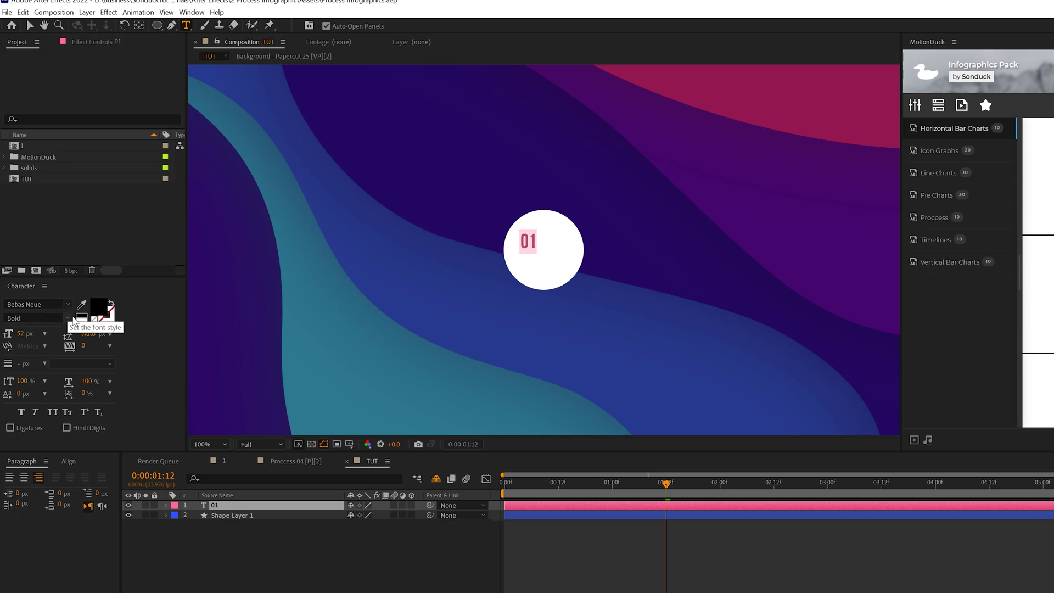
left_click(218, 516)
Add '2016' below the circle in Montserrat Bold, then select it with the caption layer.
left_click(186, 27)
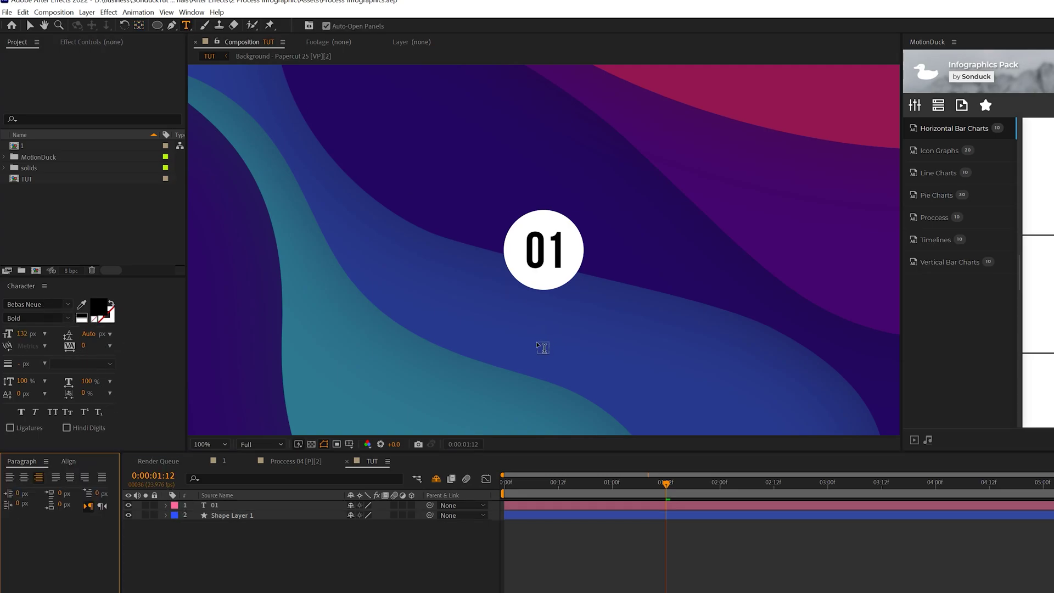
left_click(521, 316)
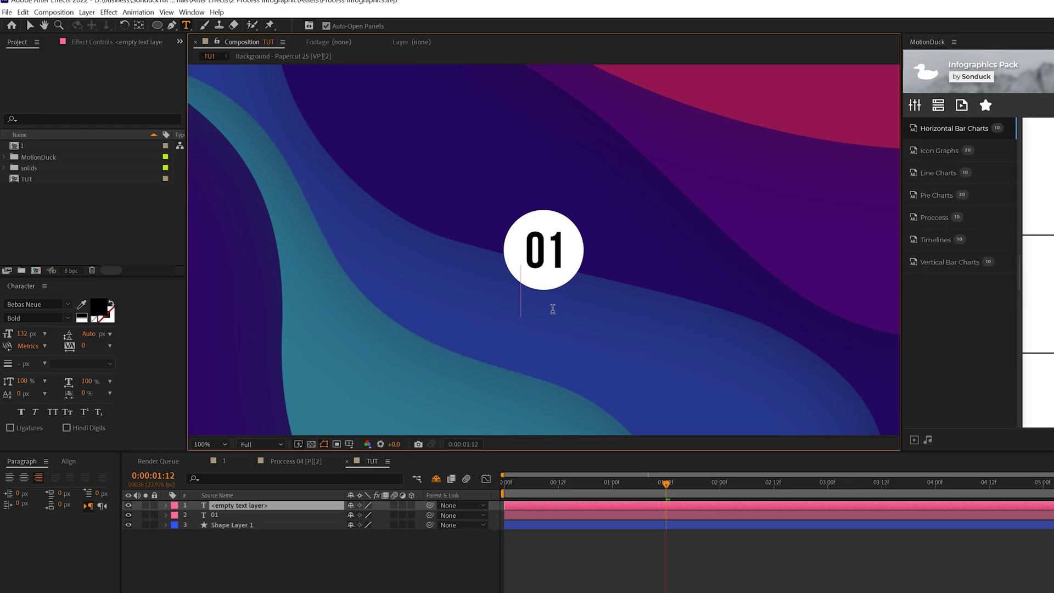
type("2016")
key("ctrl+a")
left_click(66, 297)
left_click(47, 303)
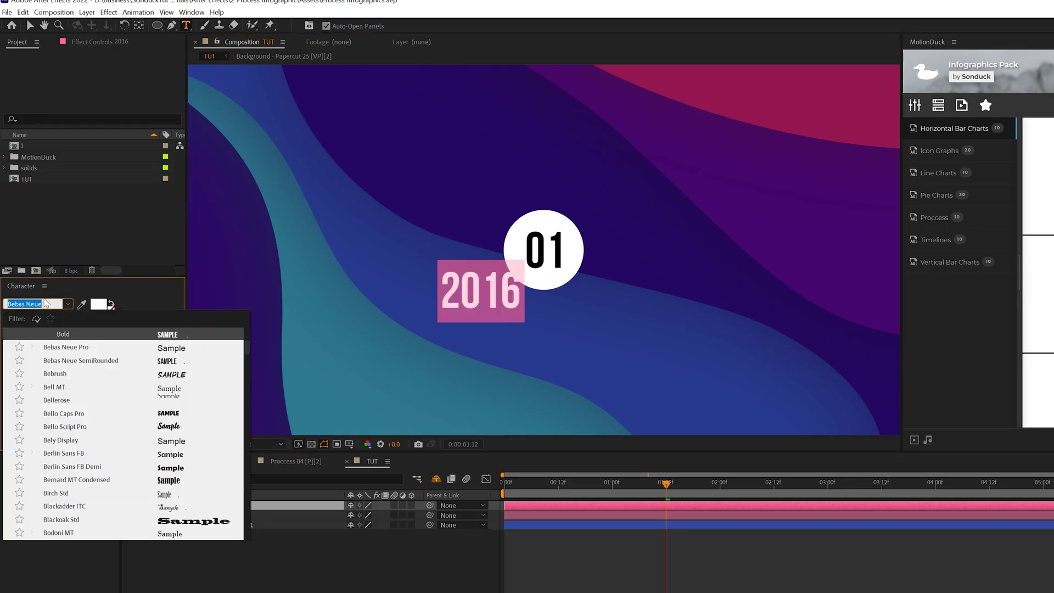
type("MONT")
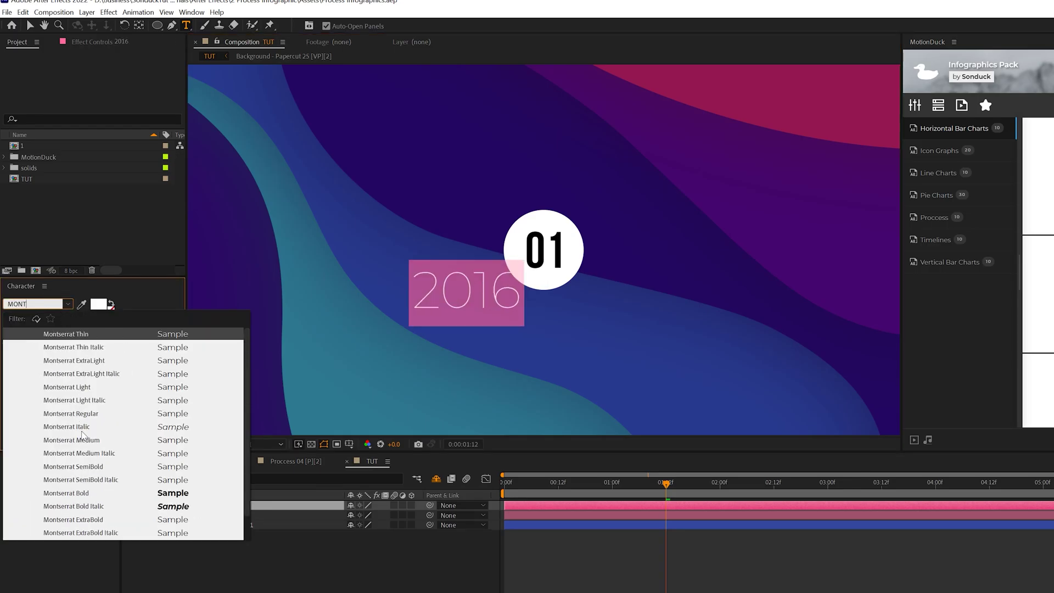
left_click(78, 493)
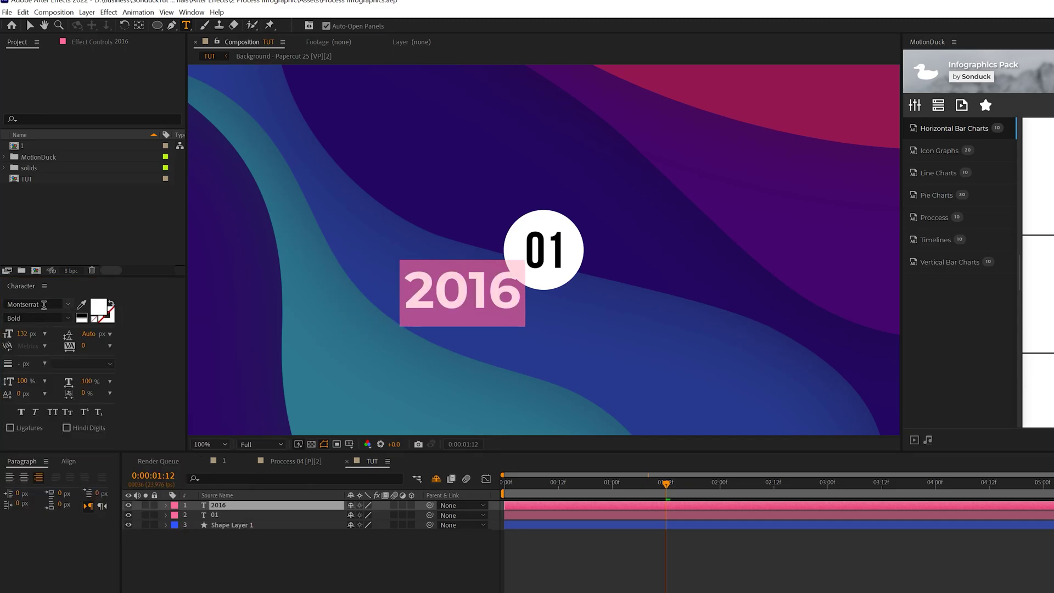
left_click(64, 317)
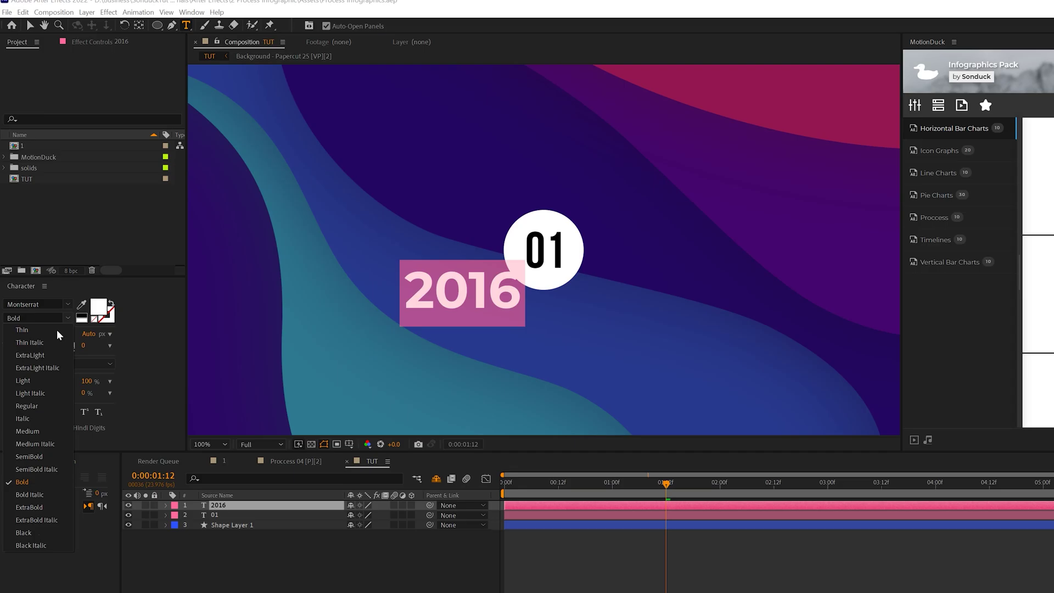
left_click(153, 353)
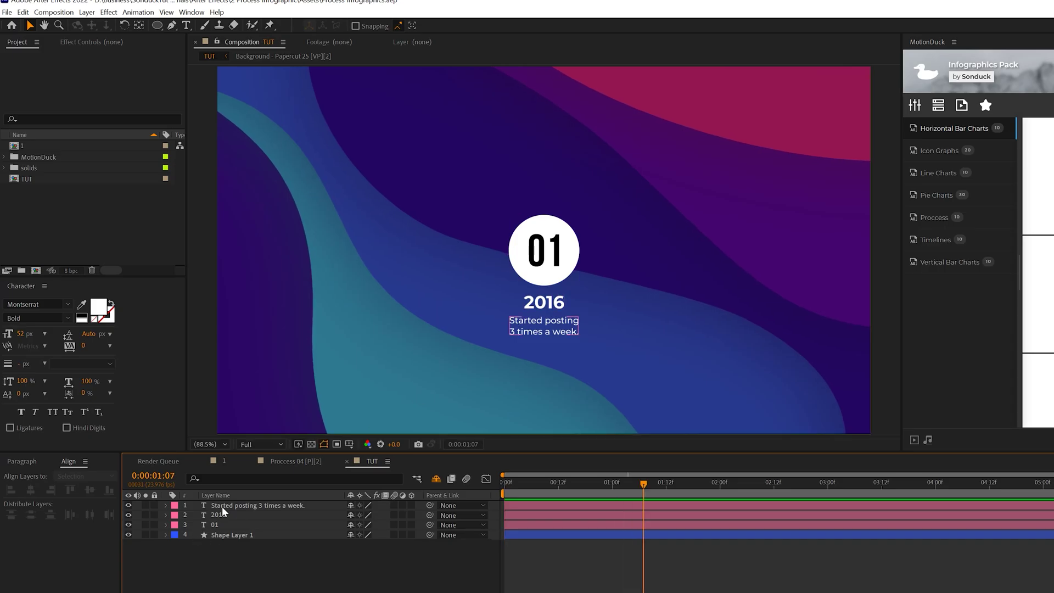
left_click(221, 506)
left_click(220, 515)
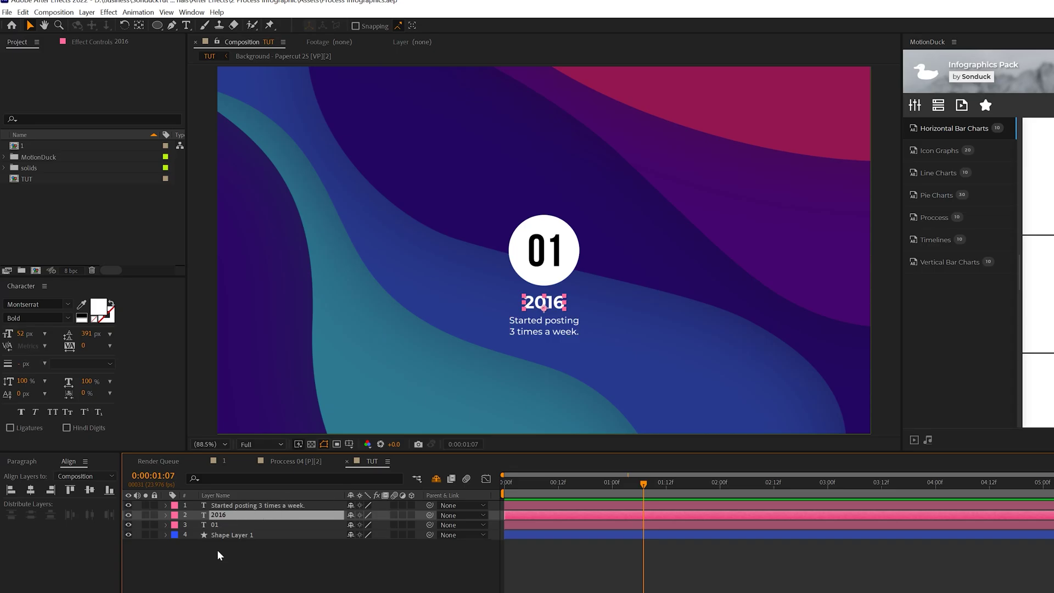
Keyframe the circle's Scale from 0% at 0:00 to 100% at about frame 3.
left_click(223, 535)
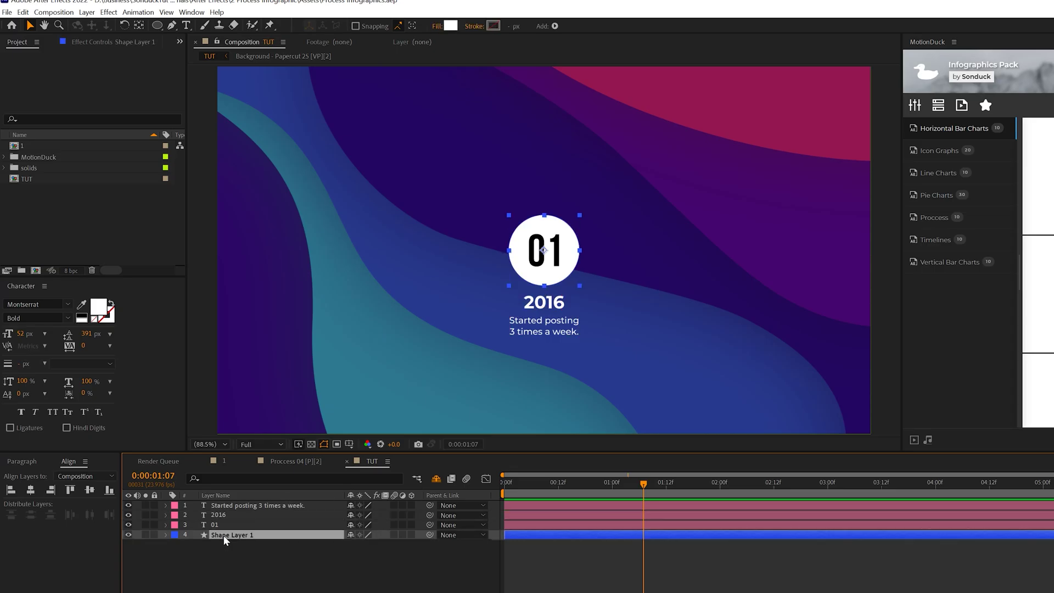
left_click(506, 484)
key("s")
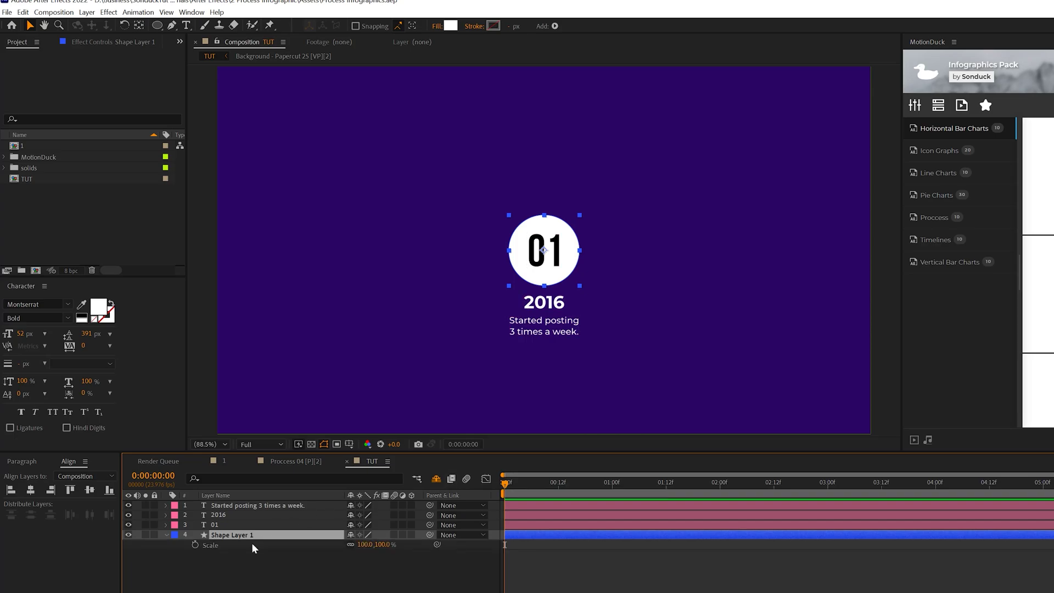
left_click(195, 544)
left_click_drag(502, 544, 564, 541)
left_click(366, 484)
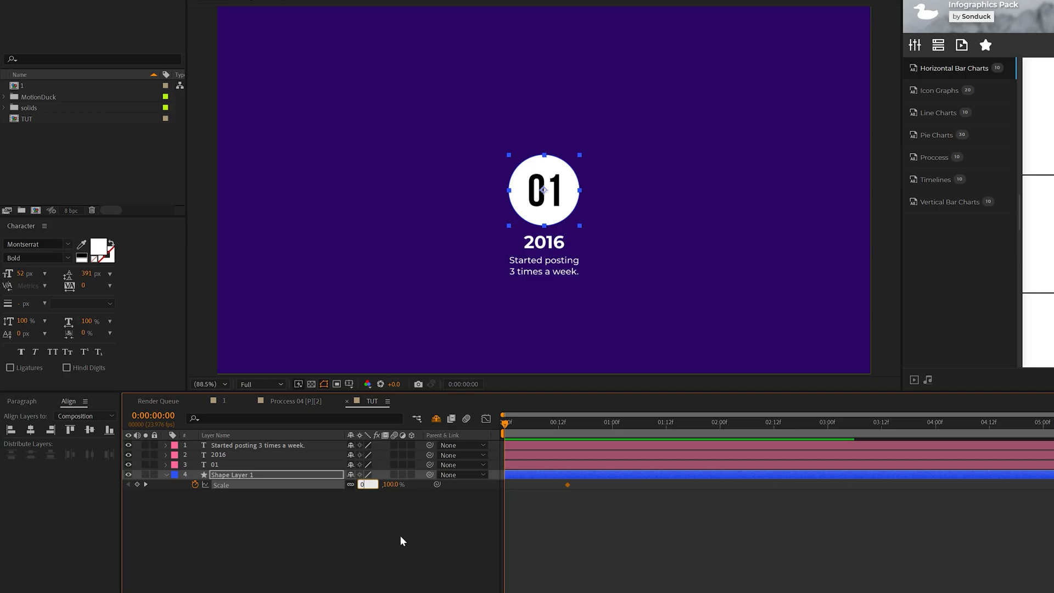
type("0")
key("Return")
left_click_drag(566, 484, 516, 483)
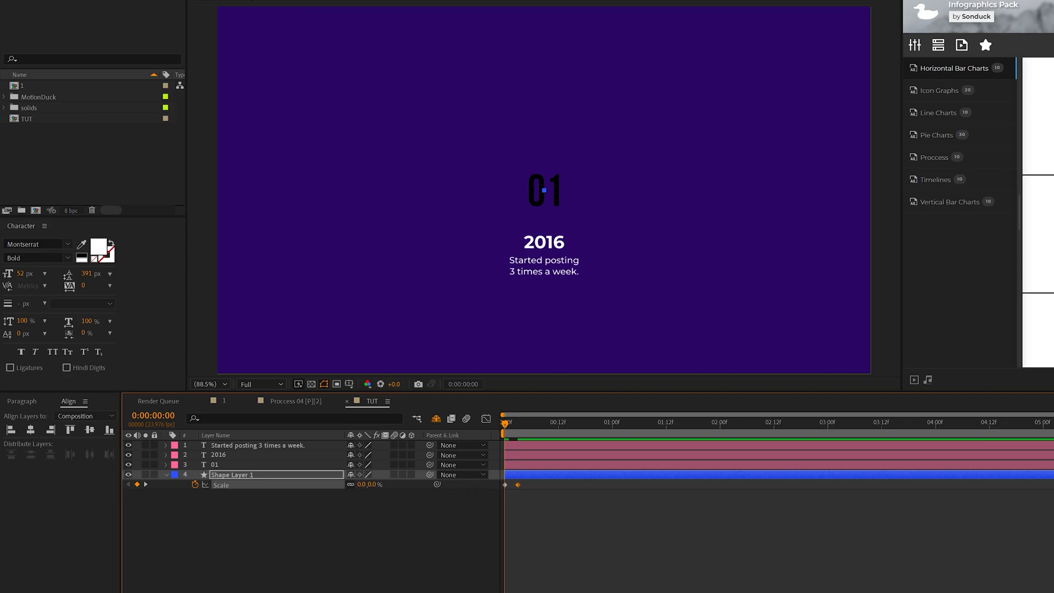
left_click_drag(512, 422, 535, 423)
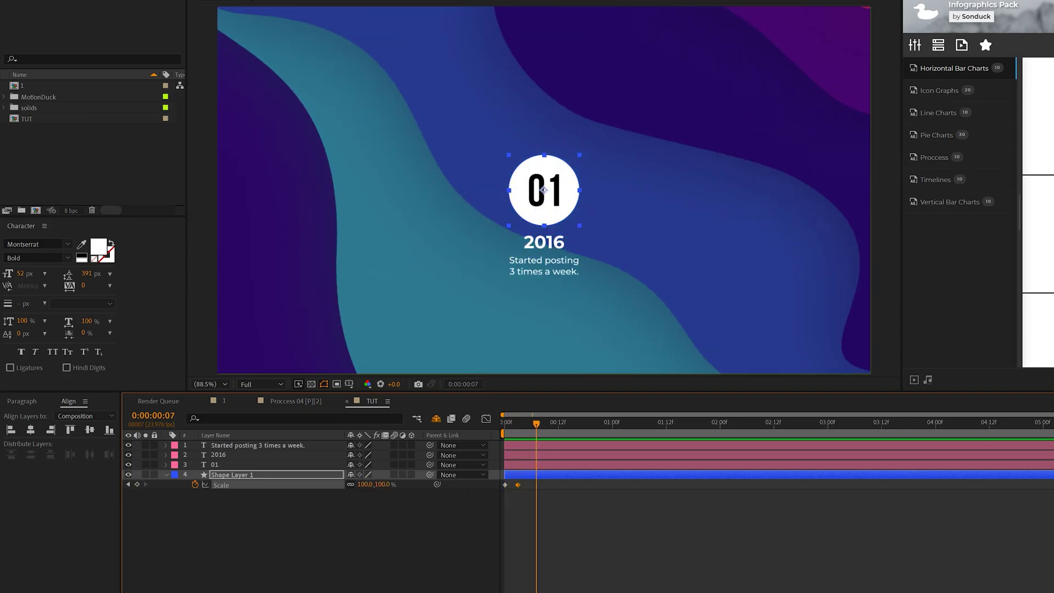
Paste the bounce expression from Notepad onto the circle's Scale and preview the pop-in.
key("alt+Tab")
key("ctrl+a")
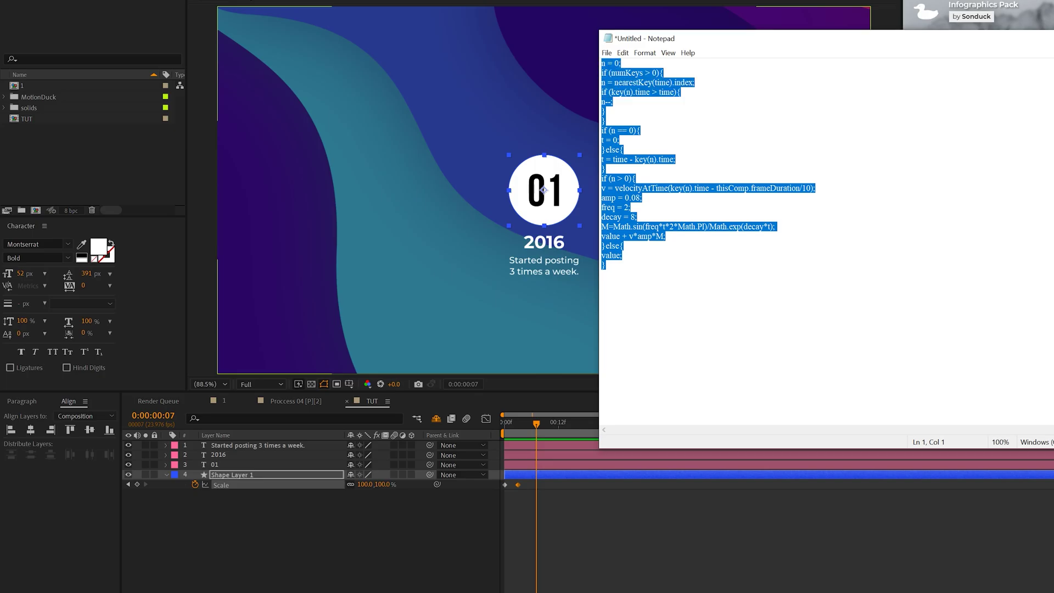
left_click(198, 491)
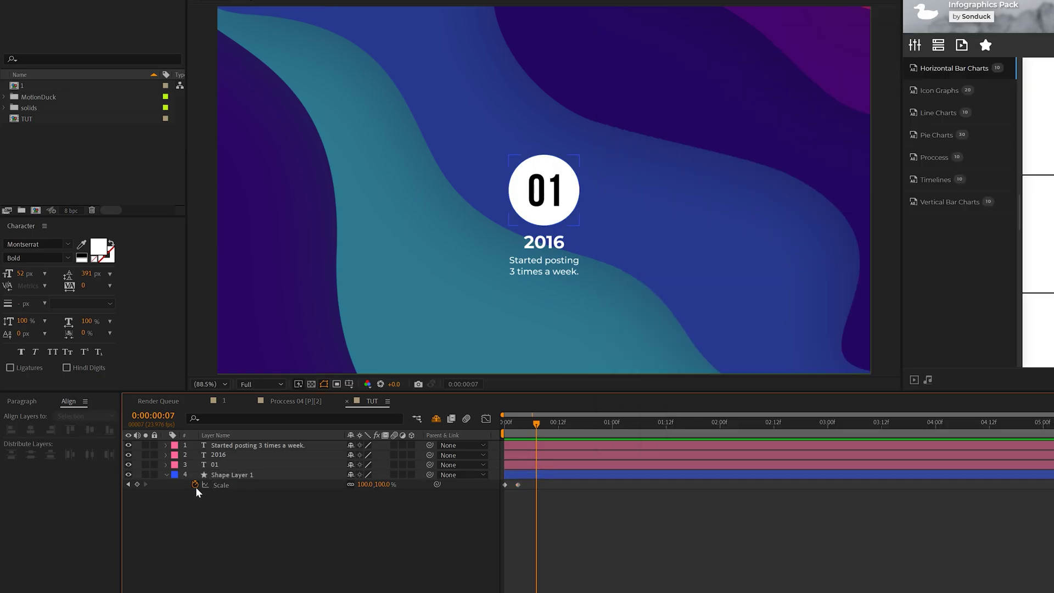
left_click(195, 485, "alt")
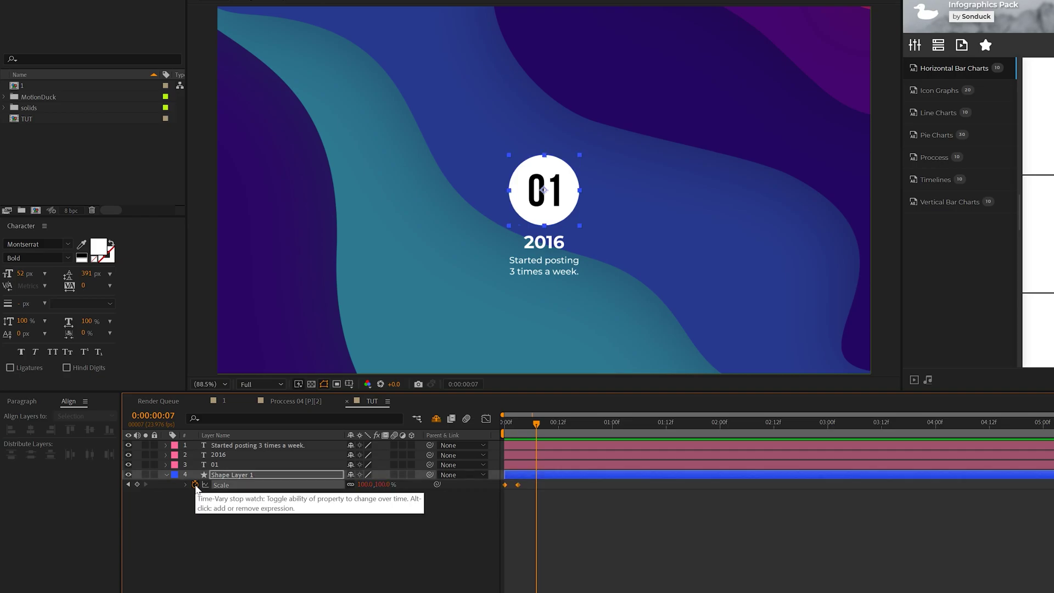
key("ctrl+v")
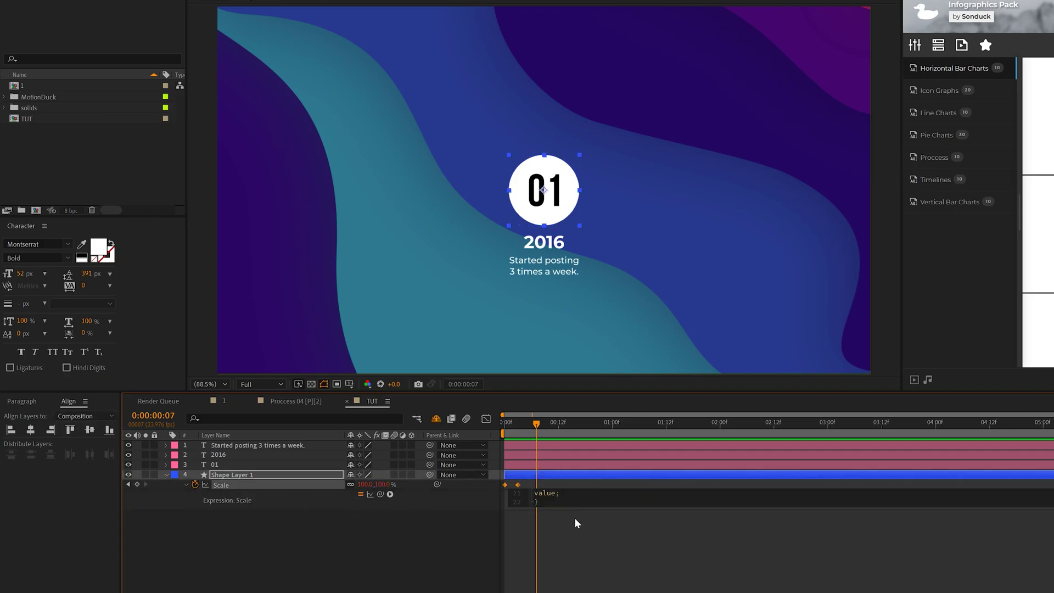
left_click(595, 560)
key("space")
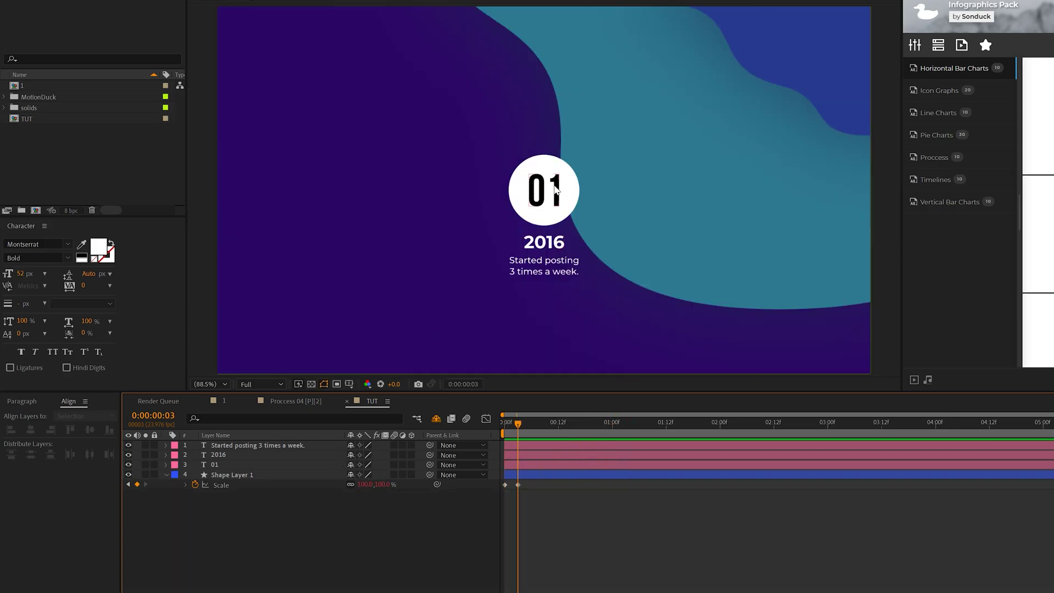
Keyframe the '01' layer's Scale from 0% to 100% and paste the bounce expression onto it.
left_click(214, 466)
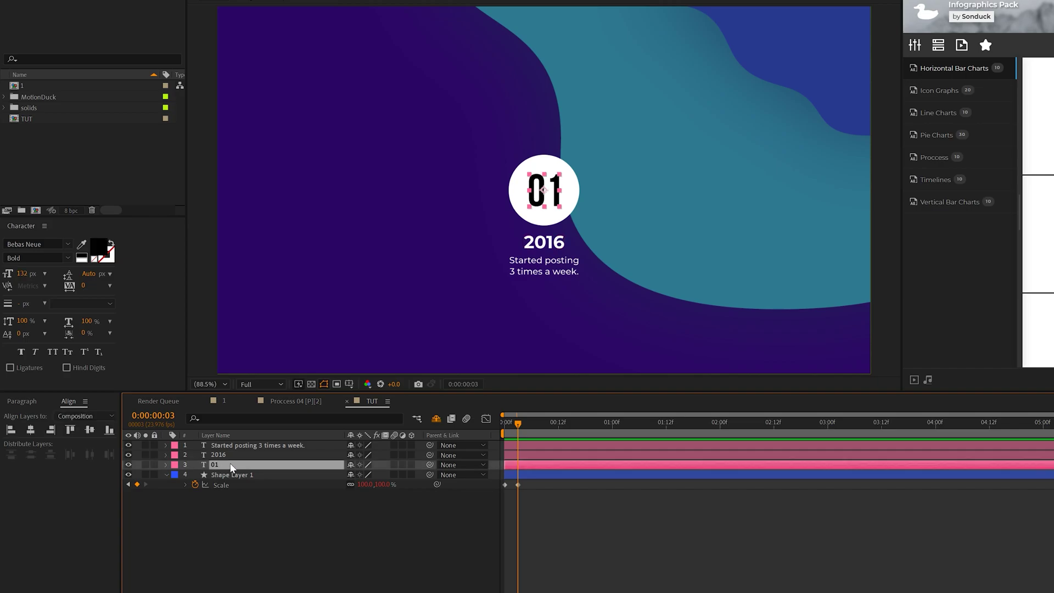
key("s")
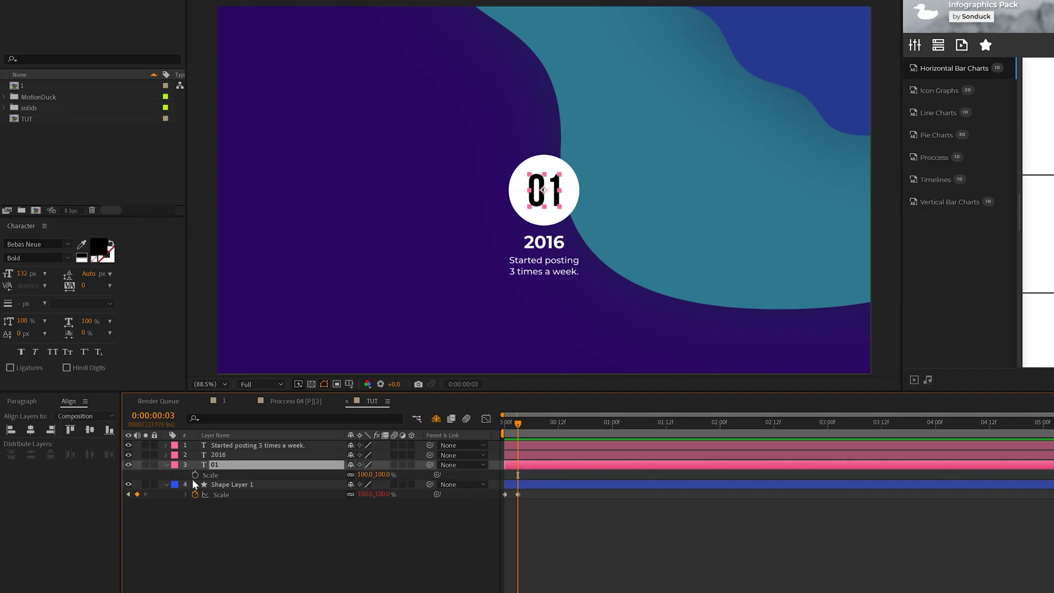
left_click(195, 475)
left_click_drag(523, 475, 532, 474)
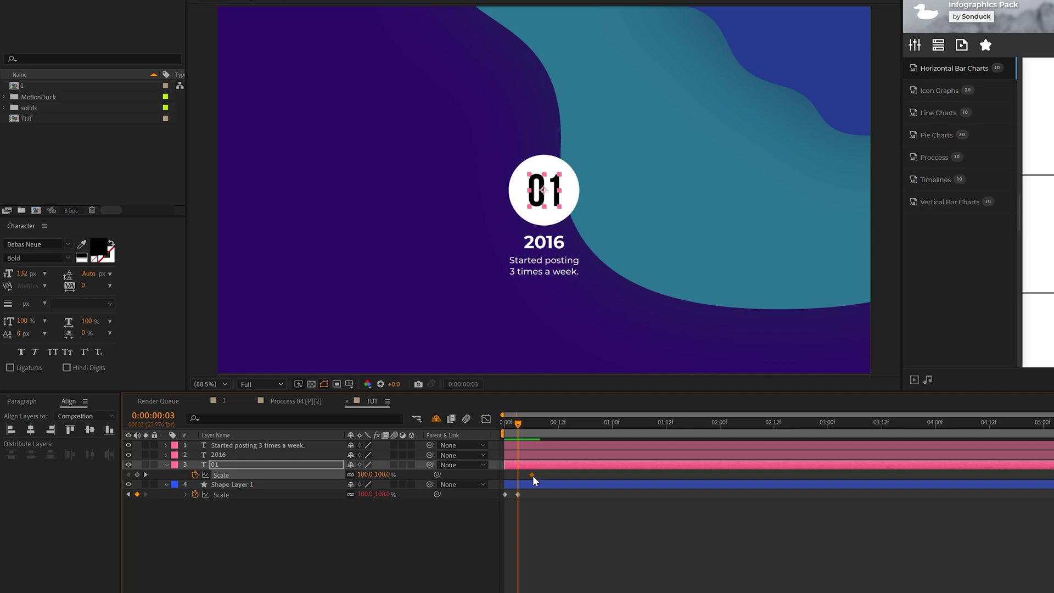
left_click(364, 474)
type("0")
left_click(362, 575)
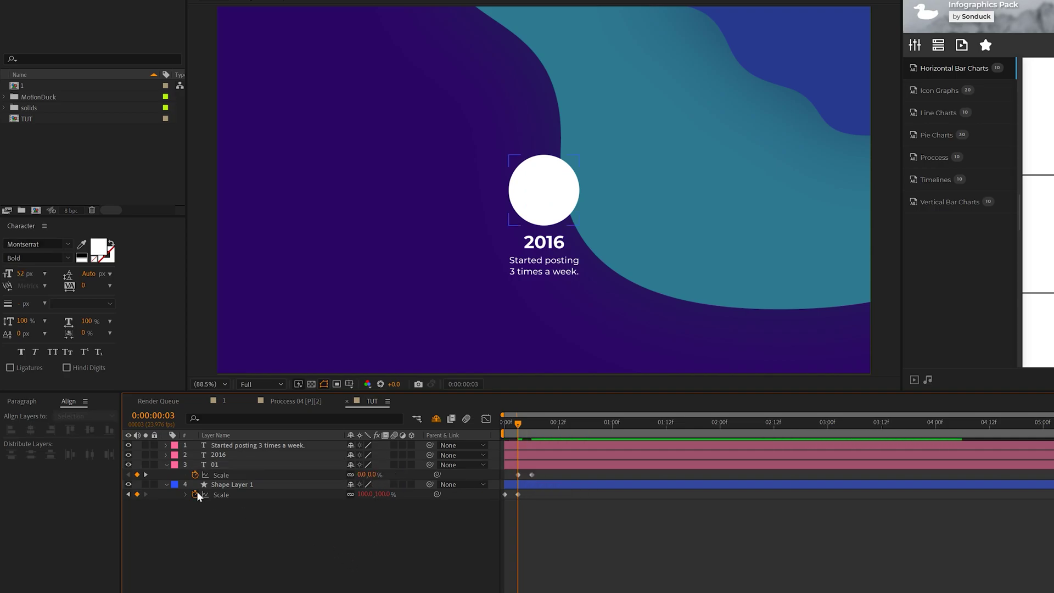
left_click(195, 474, "alt")
key("ctrl+v")
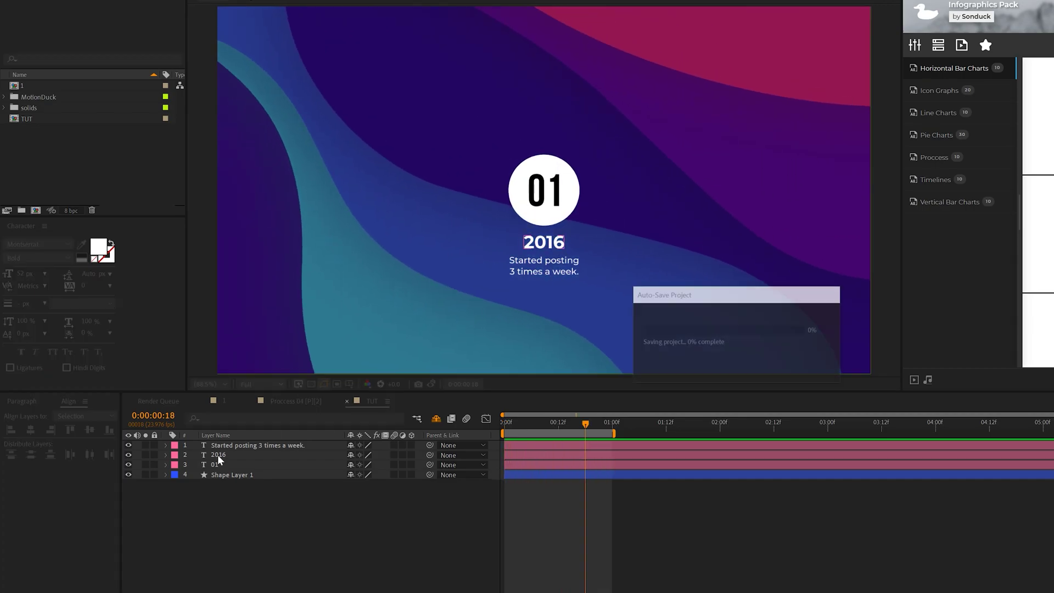
Add a Scale text animator set to 0% on the 2016 layer.
left_click(218, 455)
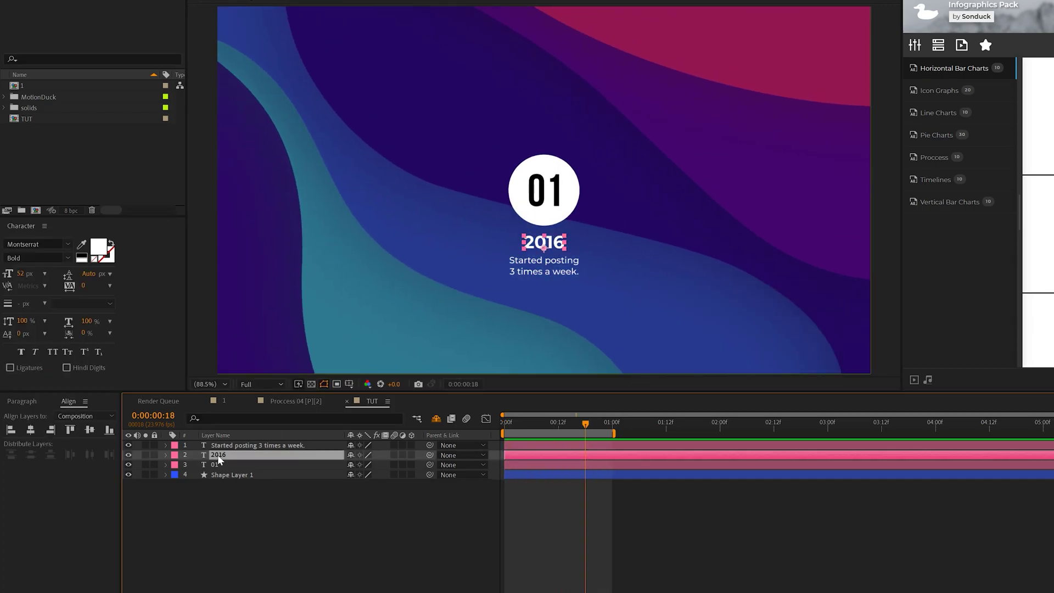
left_click(166, 454)
left_click(417, 464)
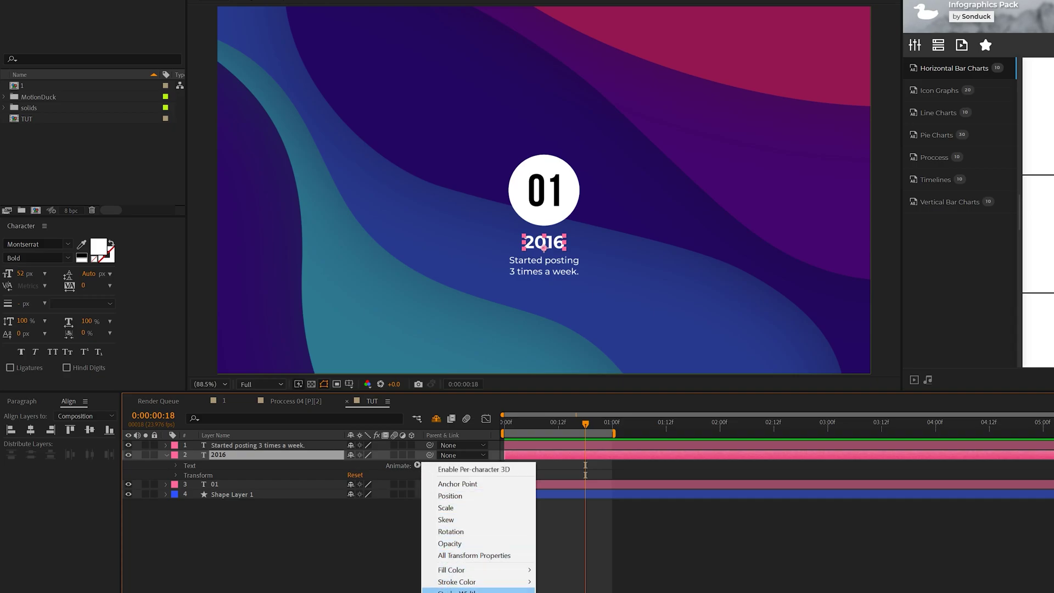
left_click(446, 507)
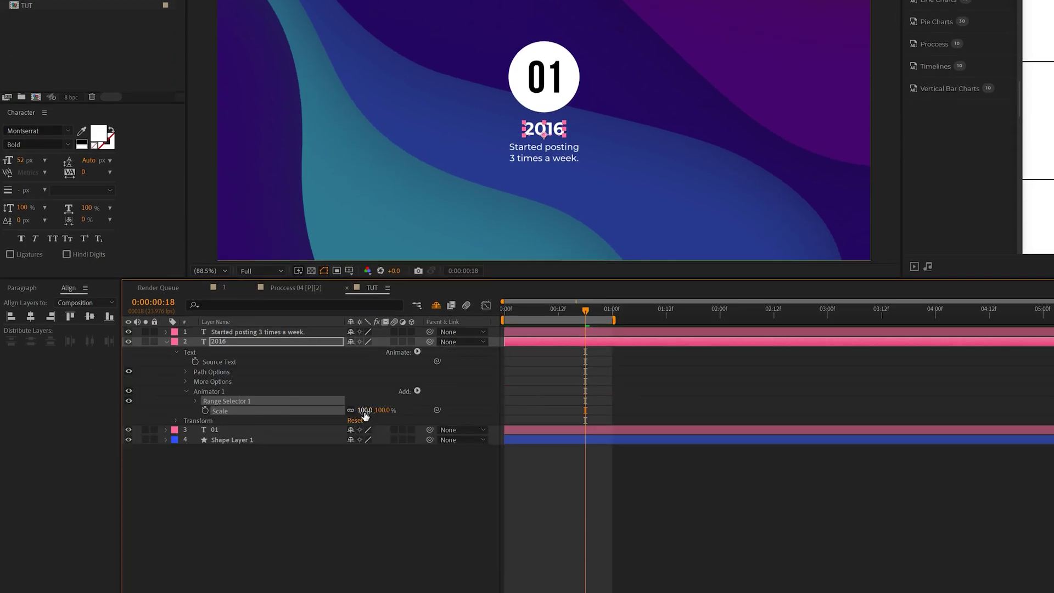
left_click(363, 411)
key("Return")
key("space")
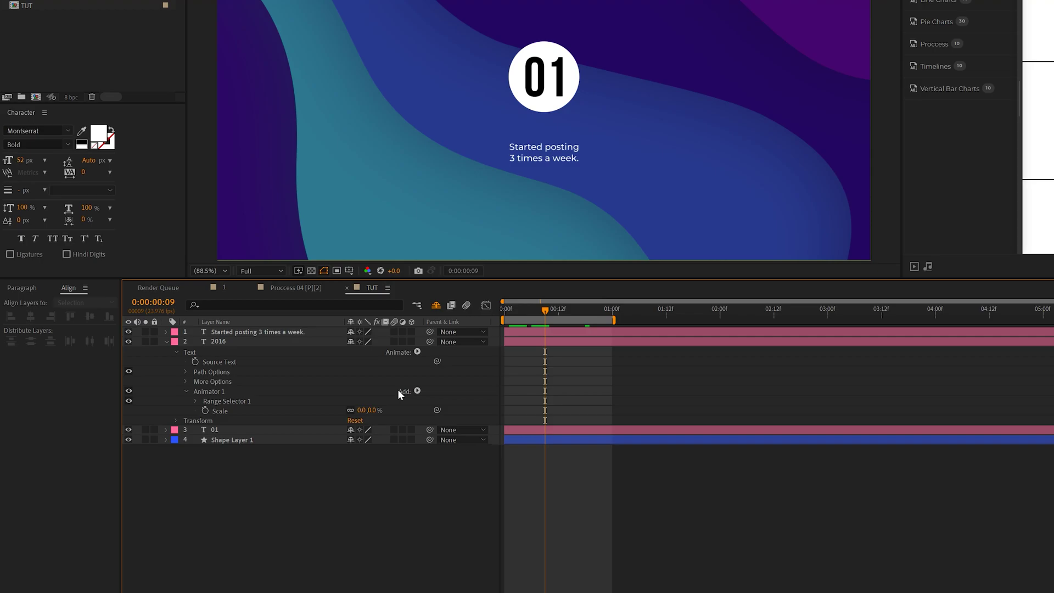
Add an Expression Selector to the 2016 animator and enable an expression on its Amount.
left_click(417, 390)
mouse_move(447, 406)
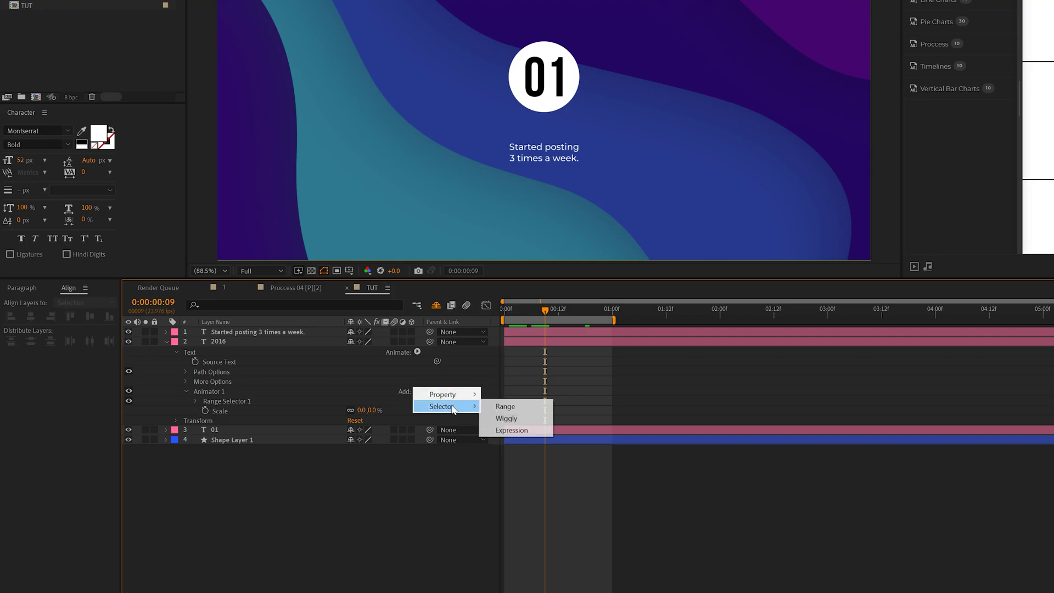
left_click(511, 430)
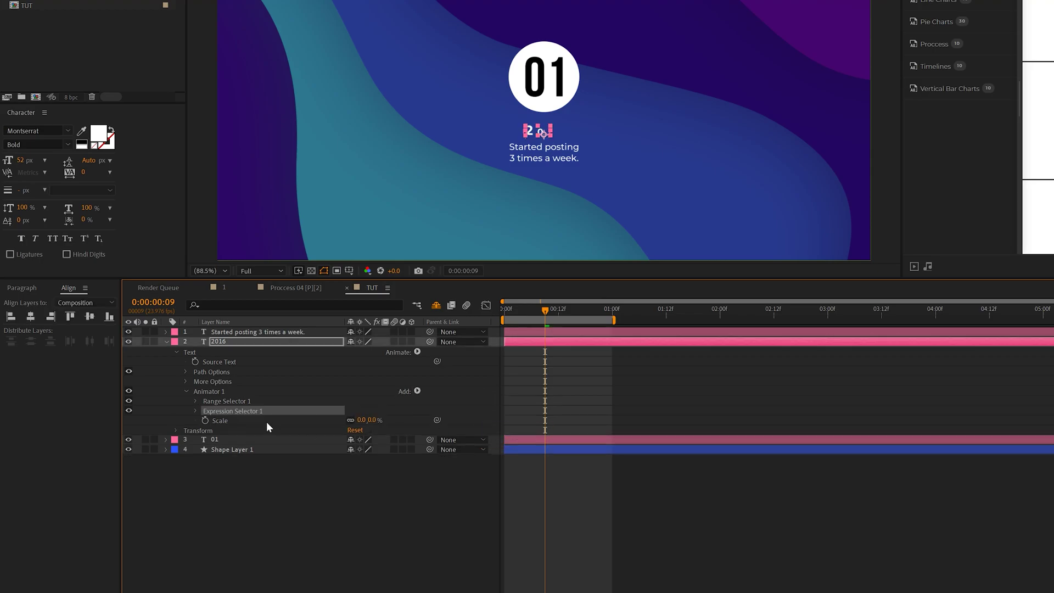
left_click(195, 410)
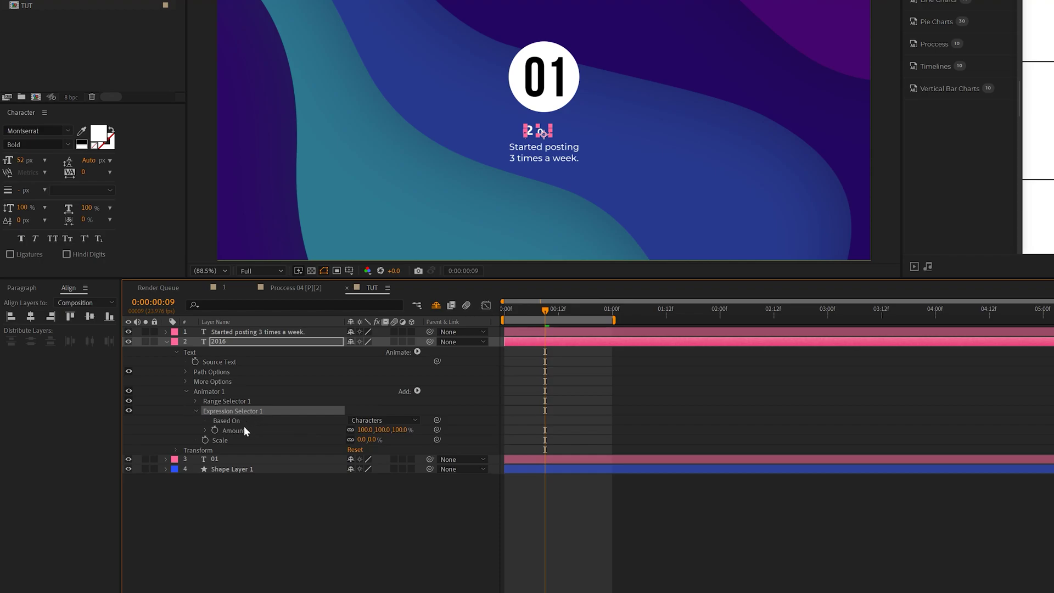
left_click(215, 428)
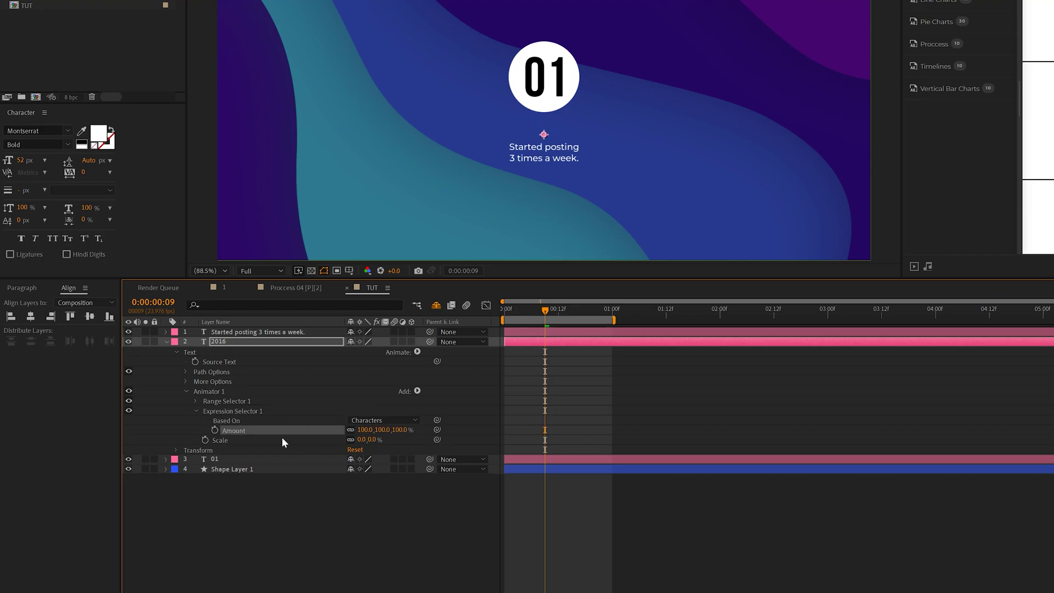
left_click(215, 430, "alt")
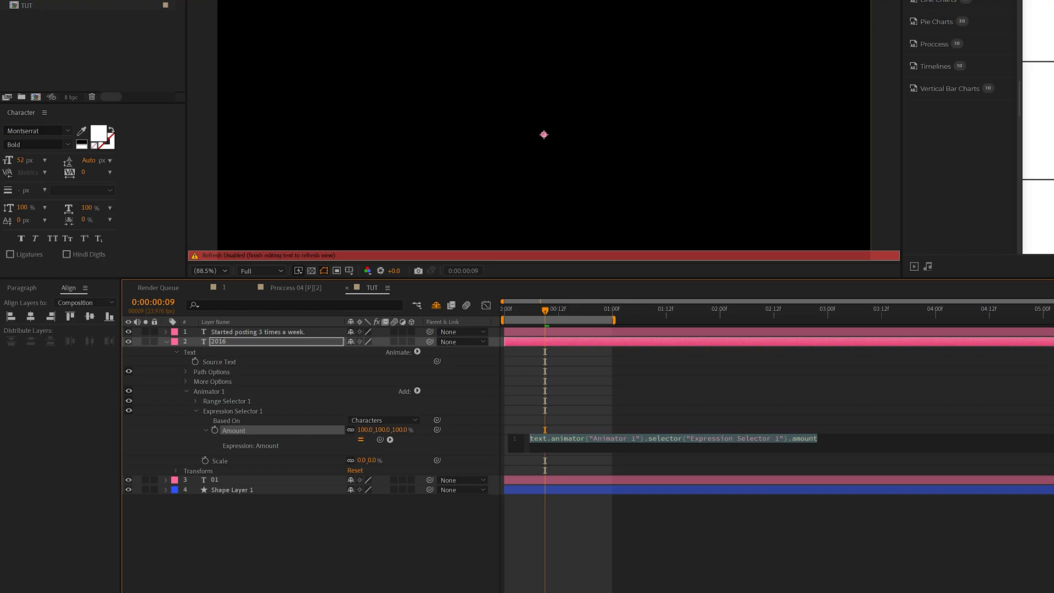
Replace the Amount expression with the bounce code from Notepad and preview it.
key("alt+Tab")
key("ctrl+a")
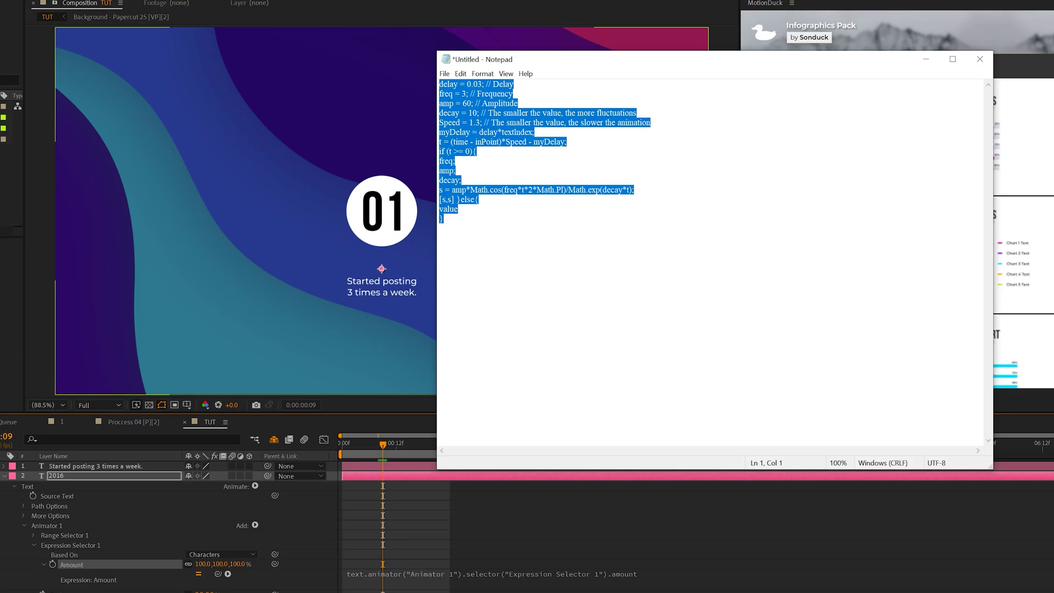
key("alt+Tab")
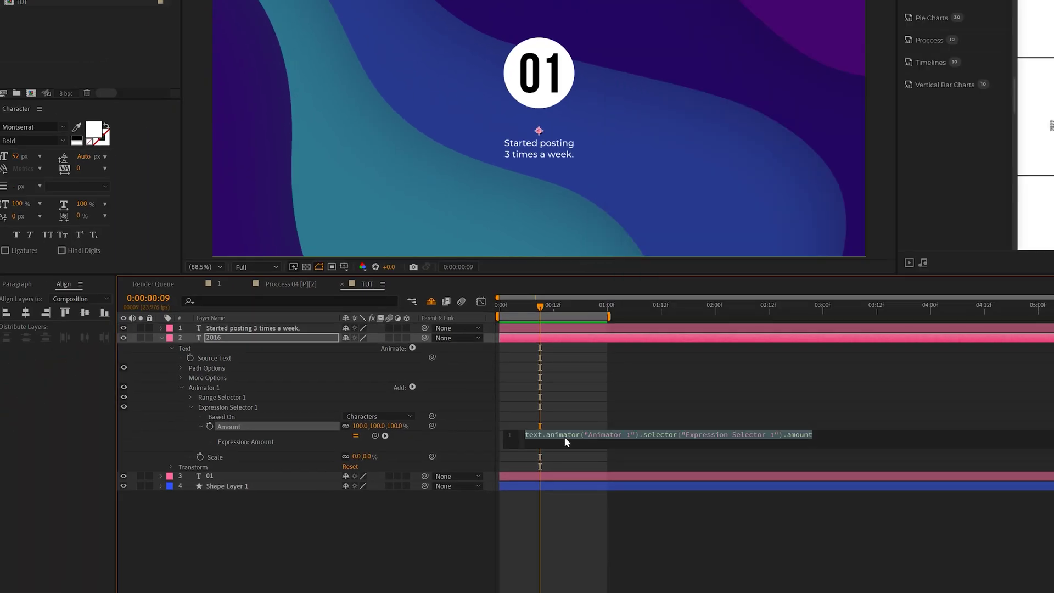
key("ctrl+v")
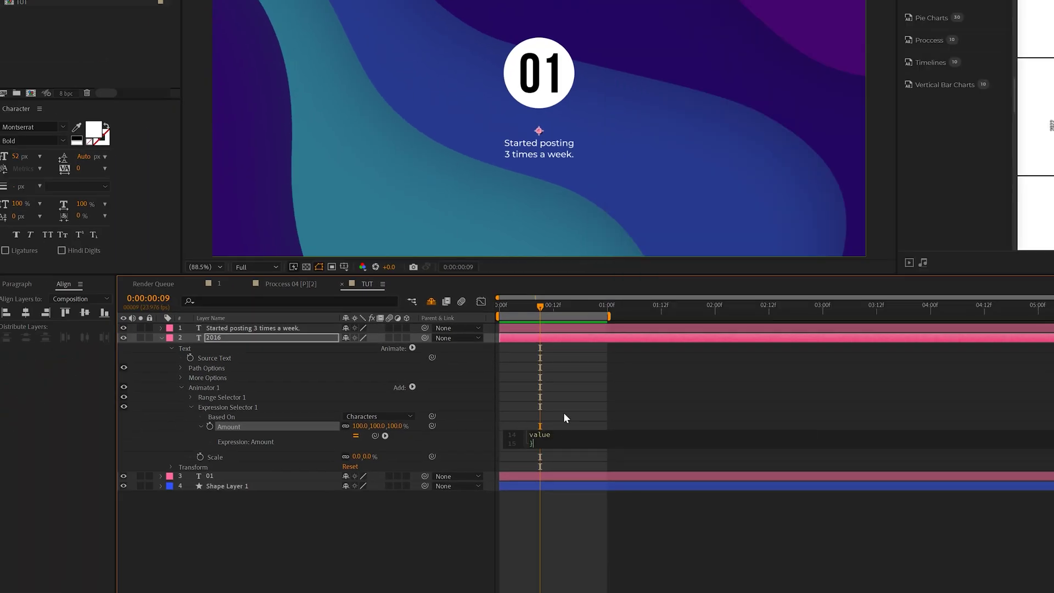
left_click(580, 386)
key("space")
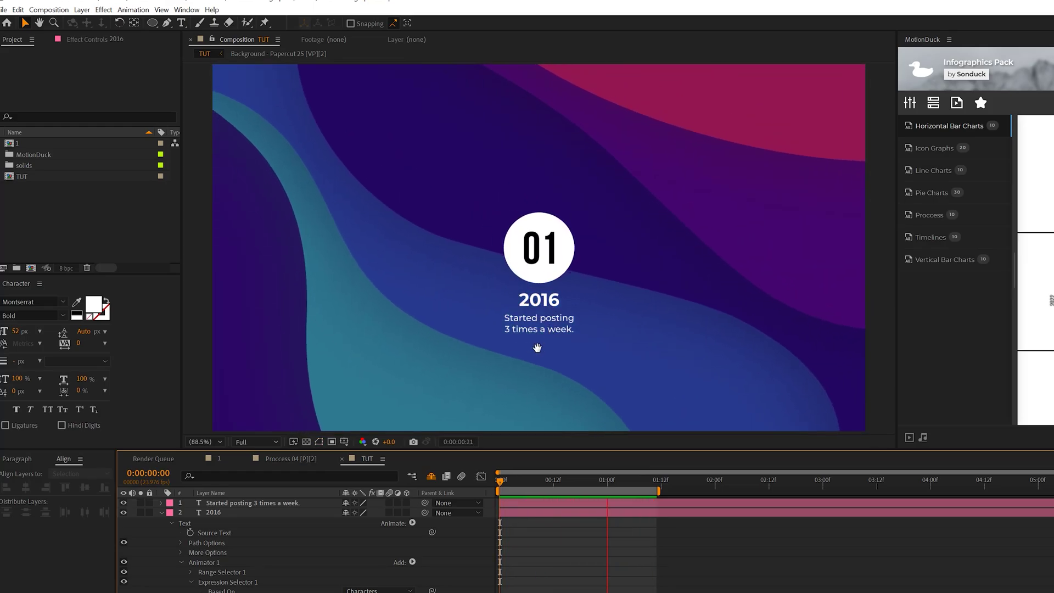
Add Position, Opacity and Line Spacing properties to one text animator on the caption layer.
left_click(559, 328)
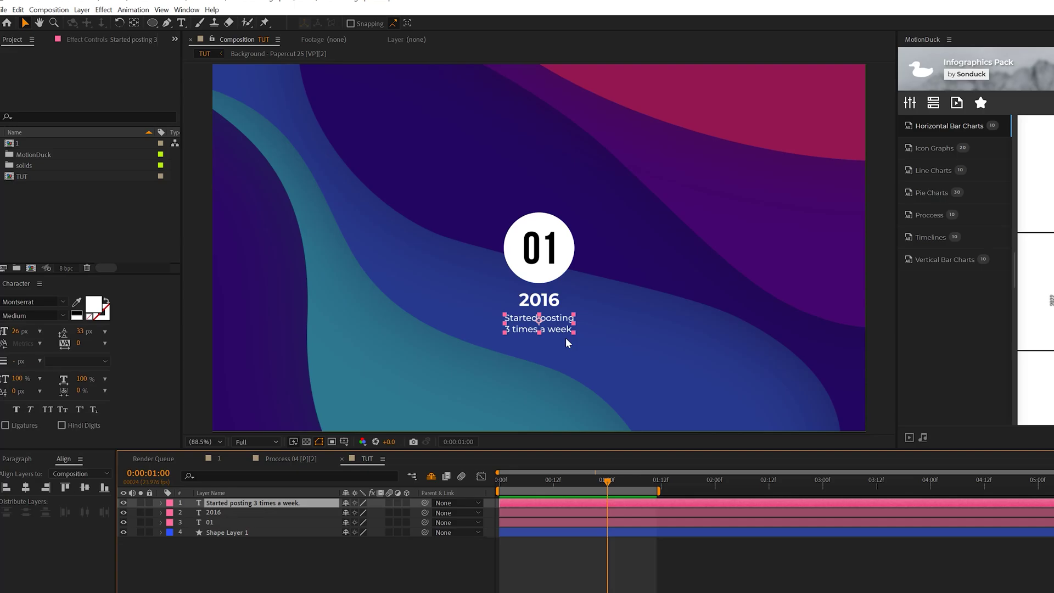
left_click(161, 503)
left_click(412, 513)
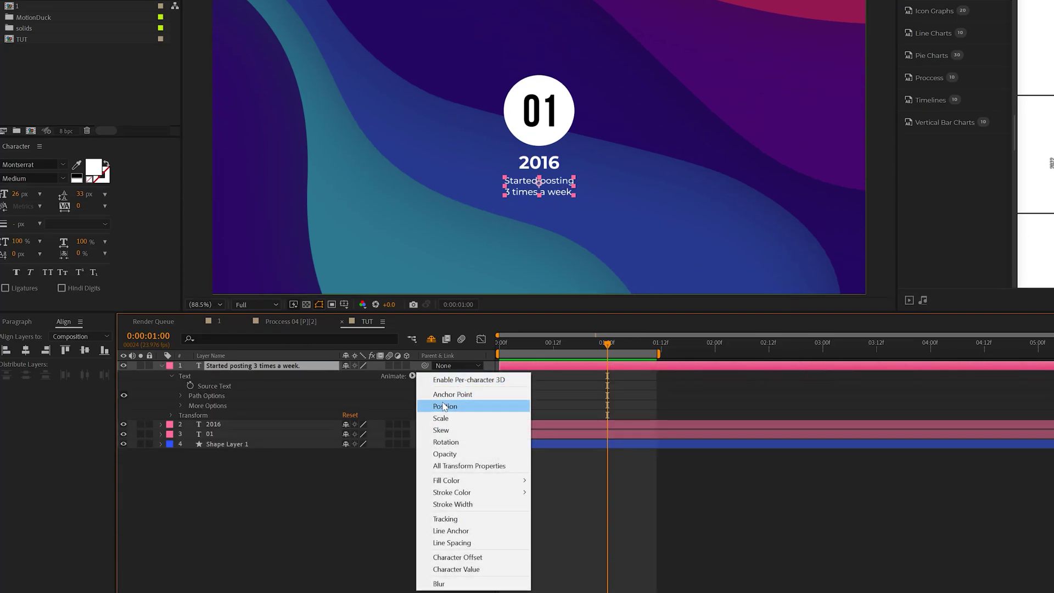
left_click(444, 406)
left_click(412, 376)
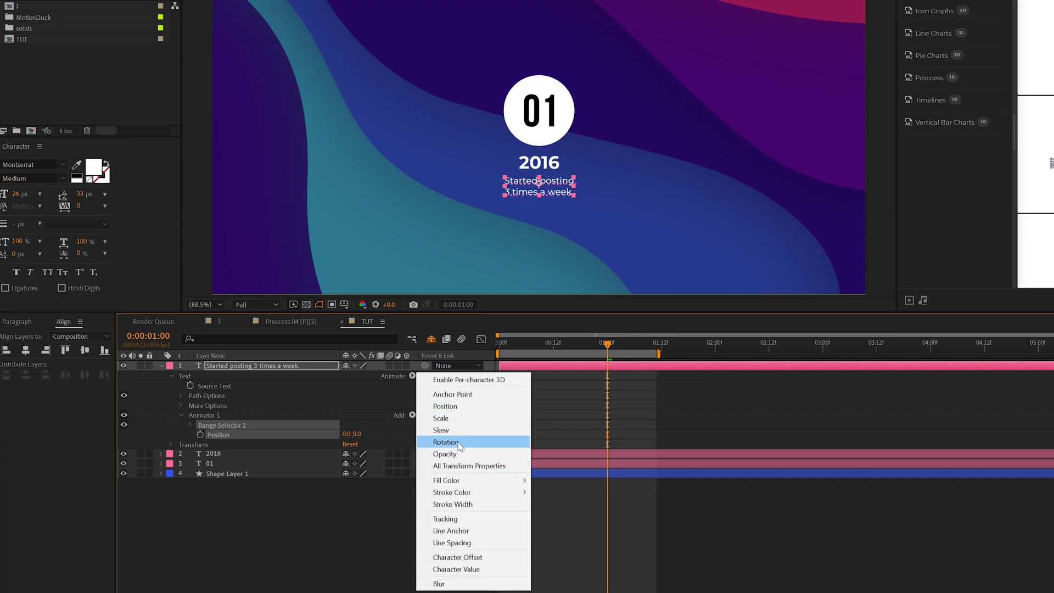
left_click(444, 454)
left_click(412, 376)
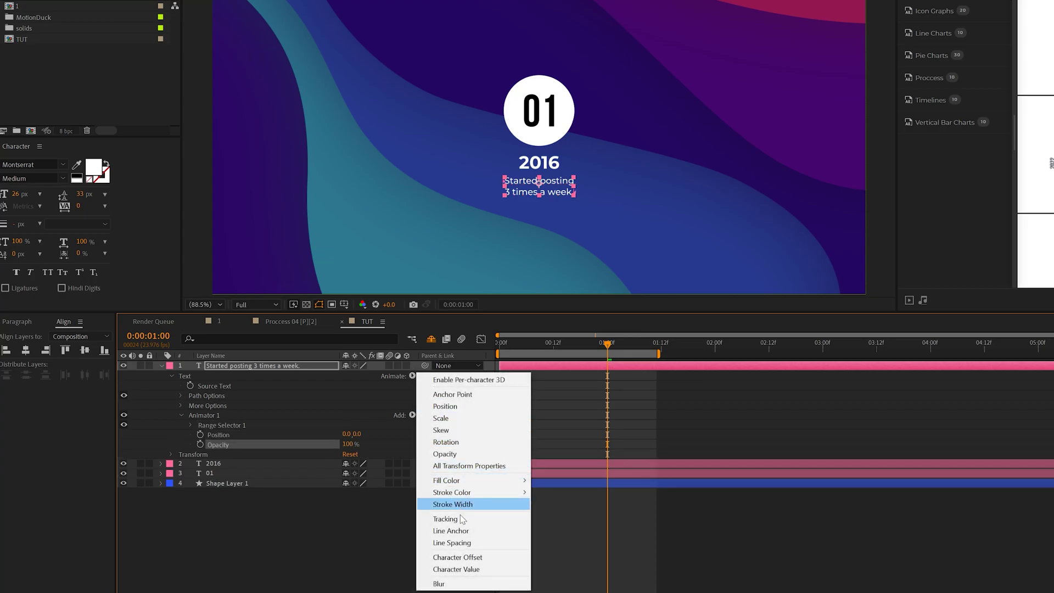
left_click(450, 543)
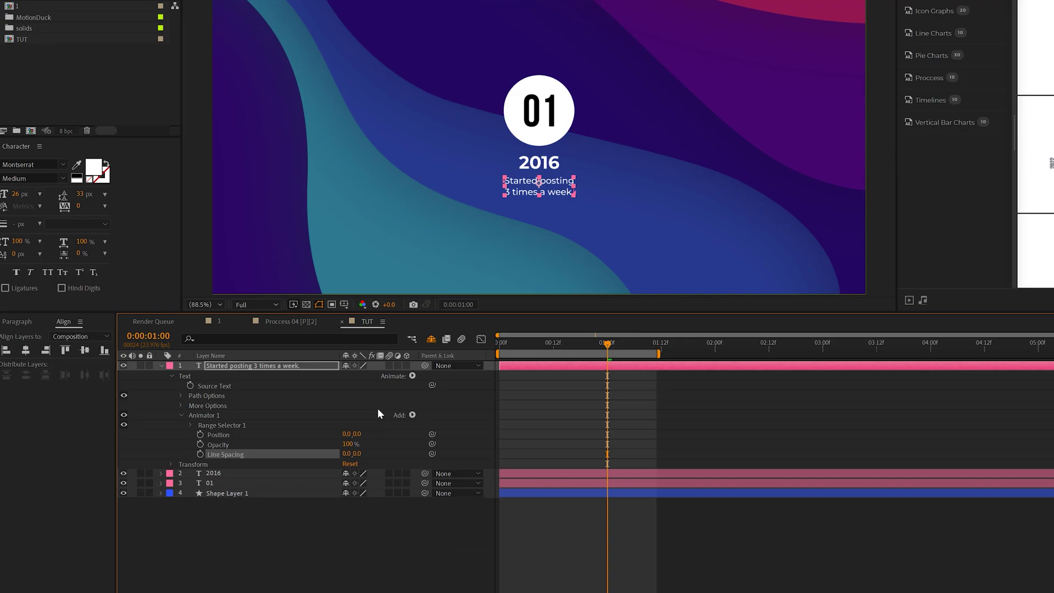
Set the caption animator's Position offset to 0,78 and its Opacity to 0%.
left_click(378, 413)
left_click_drag(358, 435, 385, 453)
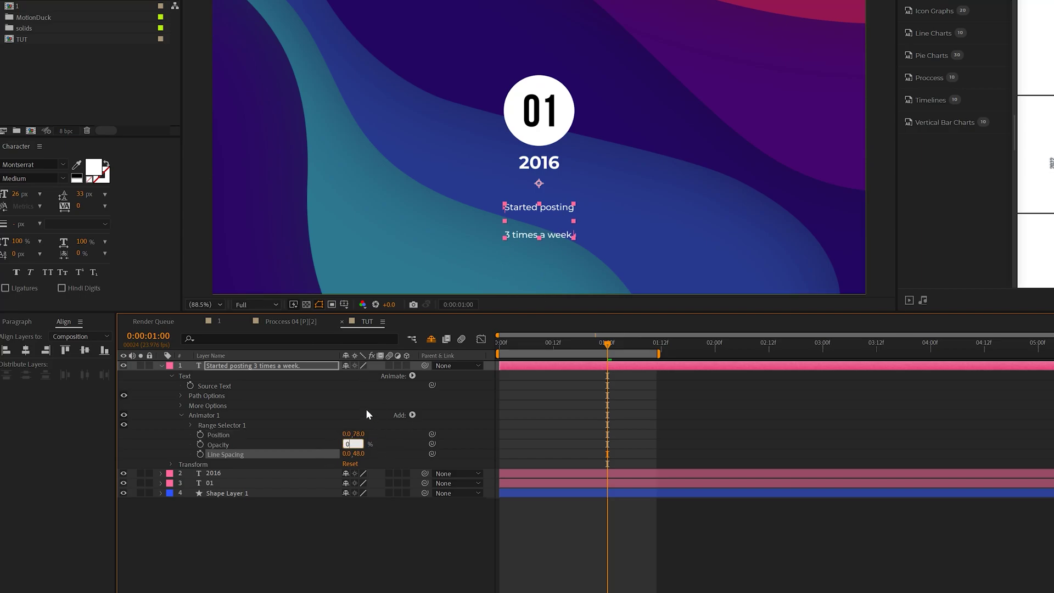
left_click(289, 418)
Keyframe Range Selector Start from 0% at 0:00 to 100% at frame 21.
left_click(503, 343)
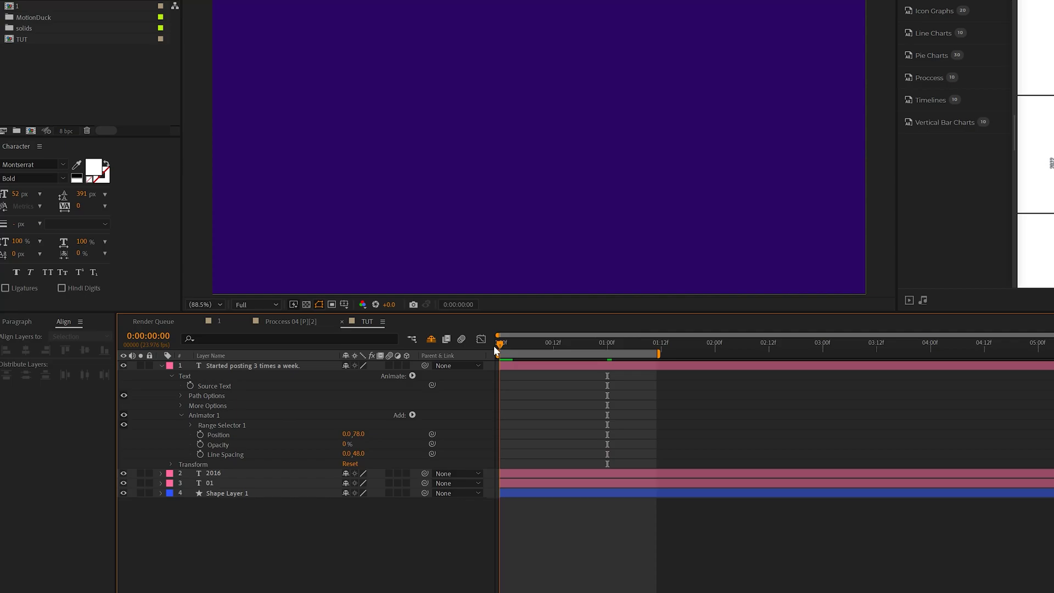
left_click(192, 425)
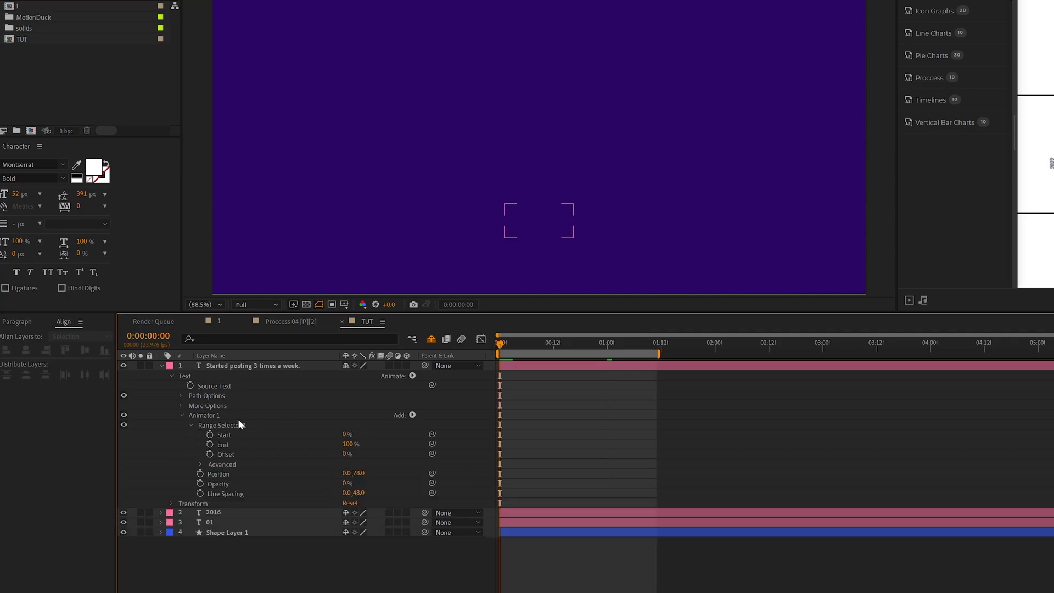
left_click(210, 433)
left_click_drag(510, 345, 594, 347)
left_click_drag(347, 438, 460, 436)
left_click_drag(665, 420, 449, 454)
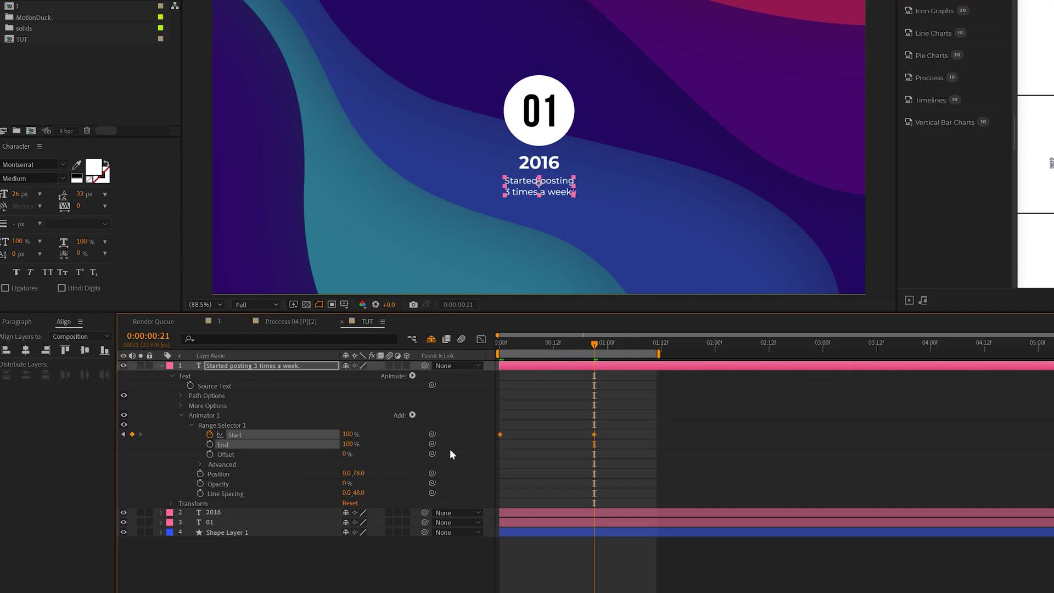
Ease the Start keyframes in the Graph Editor so the reveal accelerates late.
left_click(483, 337)
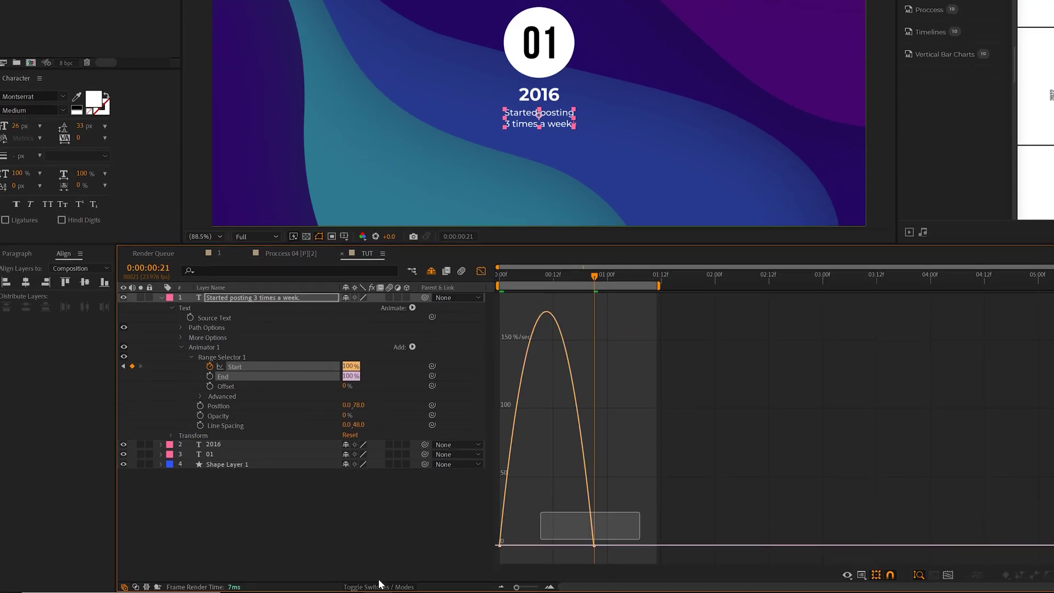
double_click(501, 537)
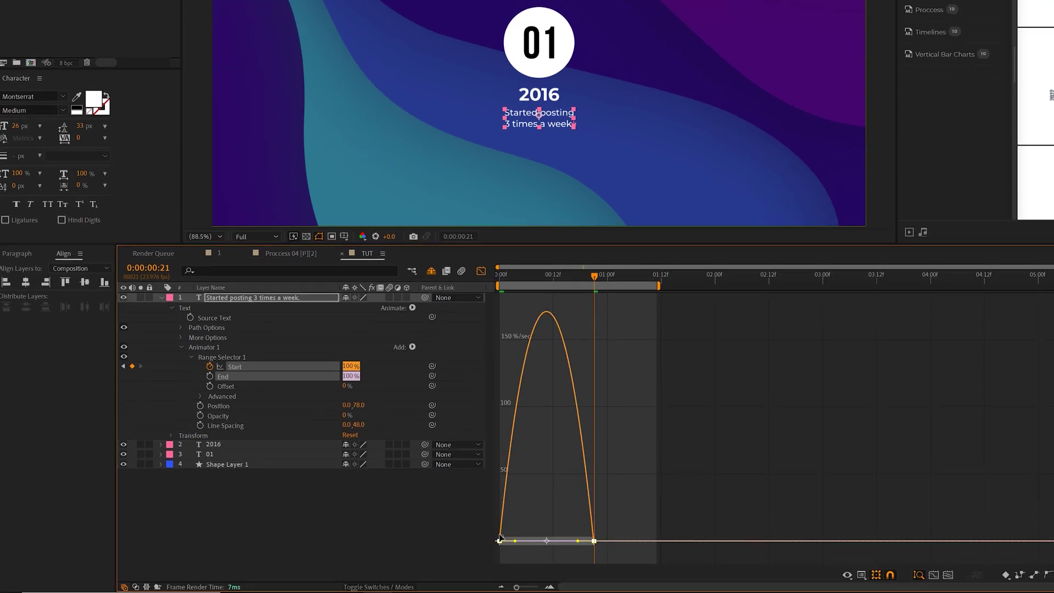
left_click_drag(515, 542, 571, 544)
left_click(481, 271)
left_click(216, 310, "shift")
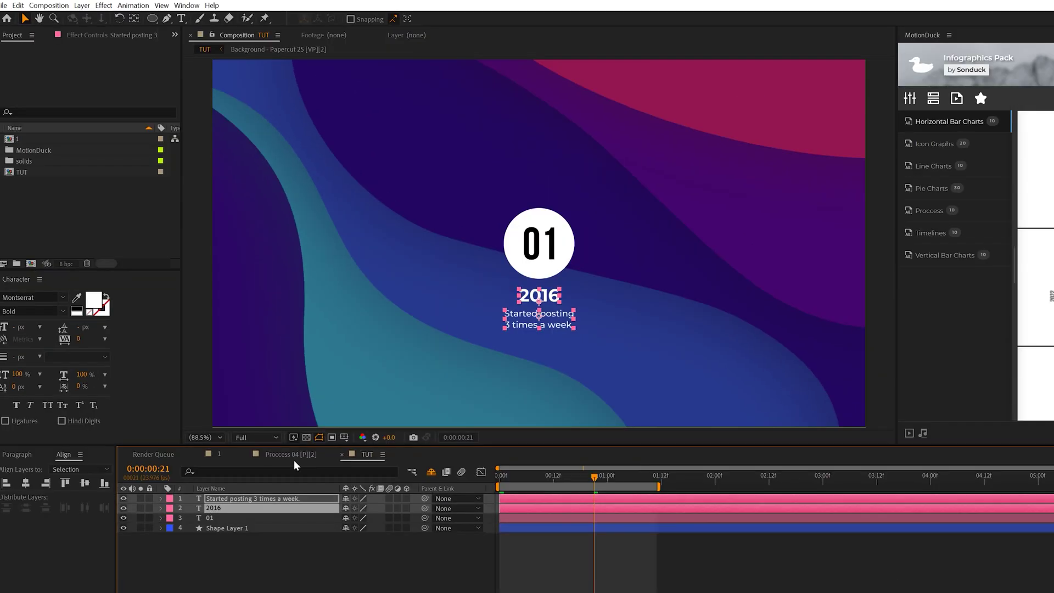
Slide the caption layer slightly later than the 2016 layer.
key("F2")
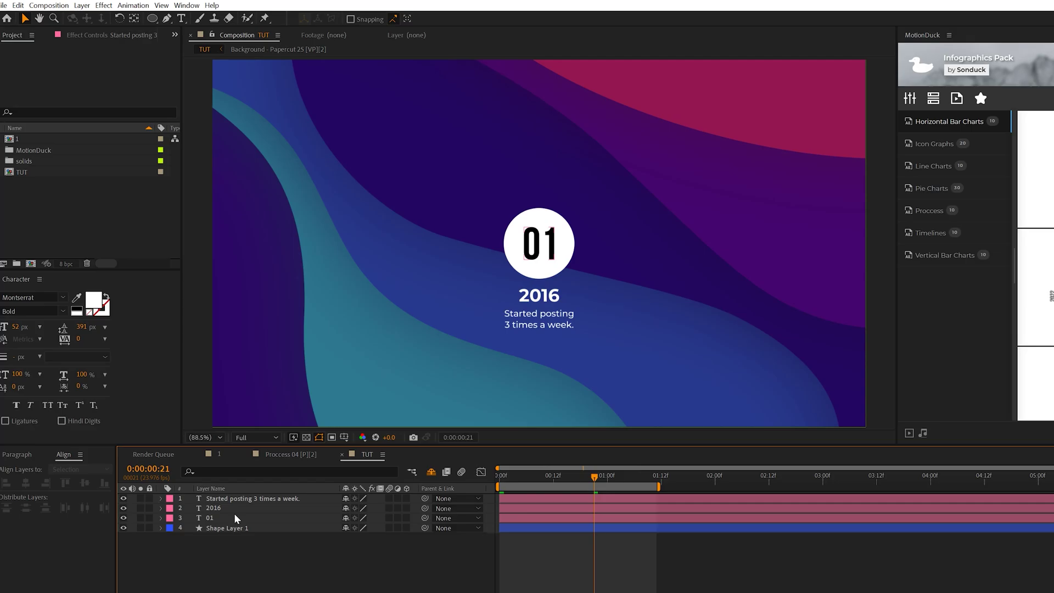
left_click(233, 510)
left_click(235, 498, "shift")
left_click_drag(512, 495, 529, 500)
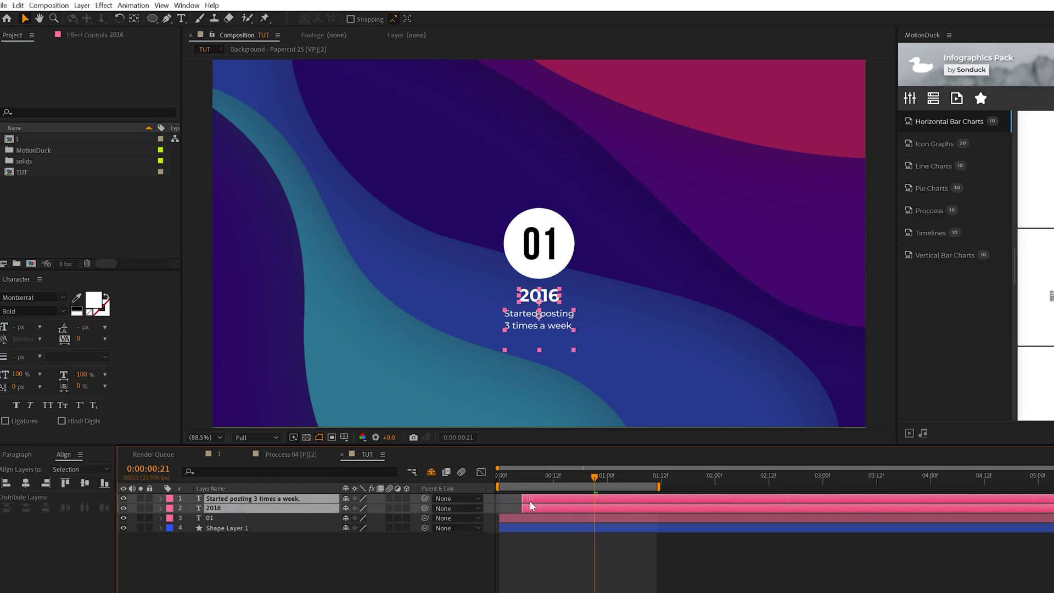
Set the caption's Range Selector Advanced 'Based On' to Lines and preview the animation.
key("u")
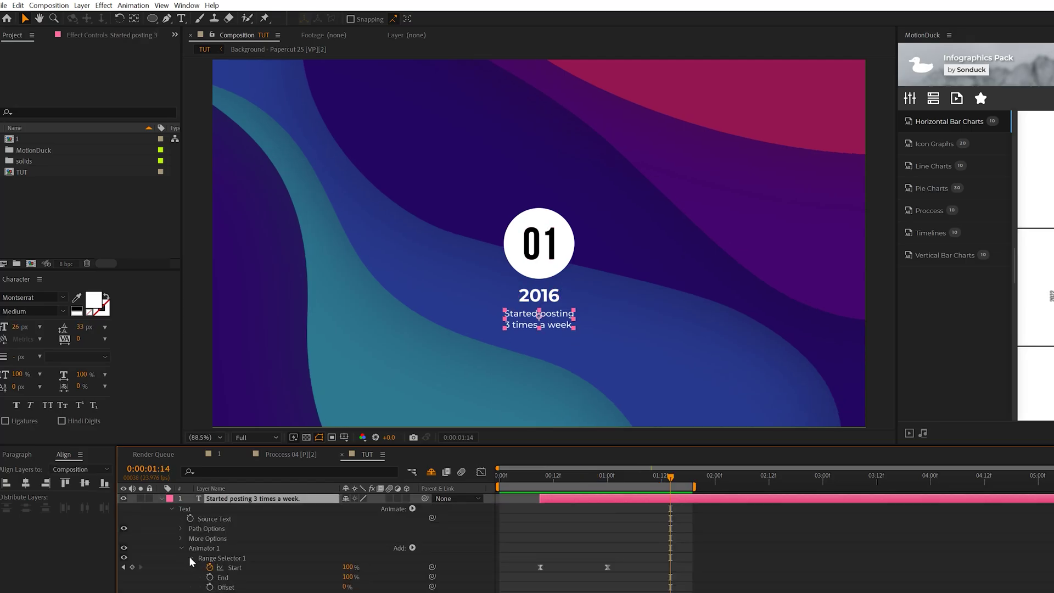
left_click(190, 557)
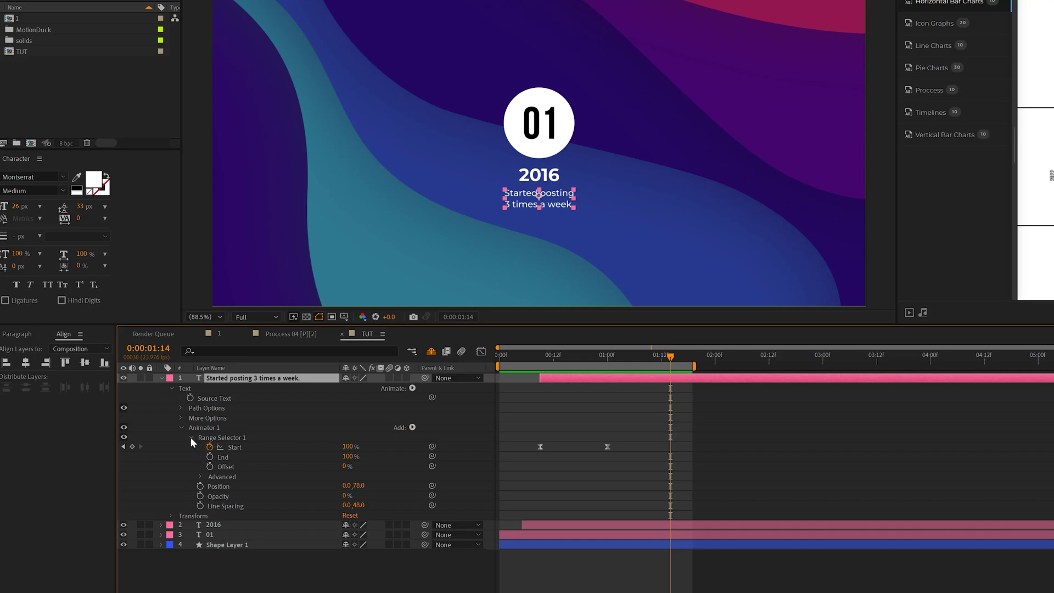
left_click(200, 477)
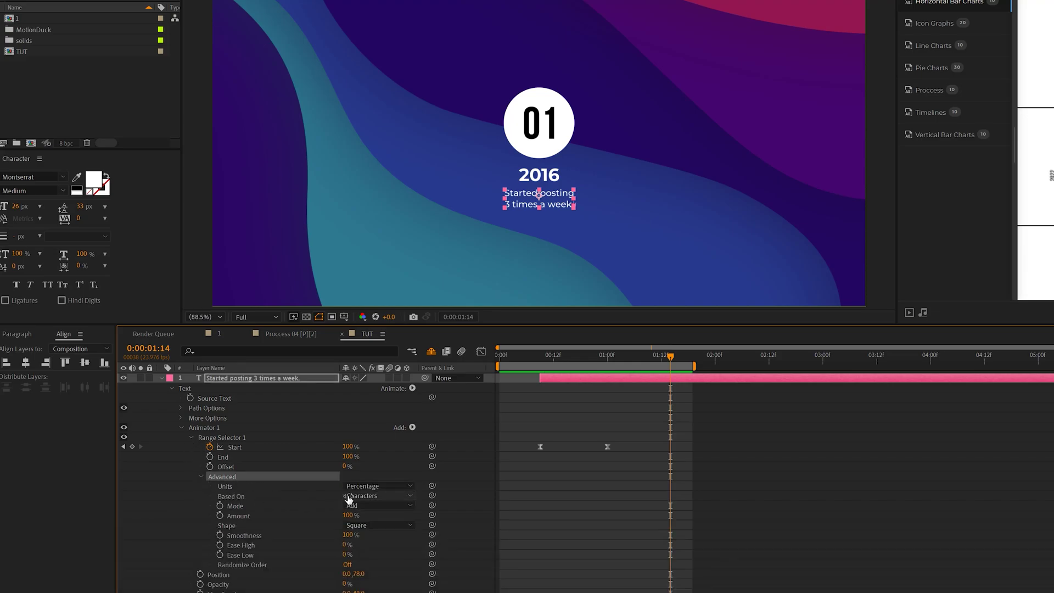
left_click(387, 497)
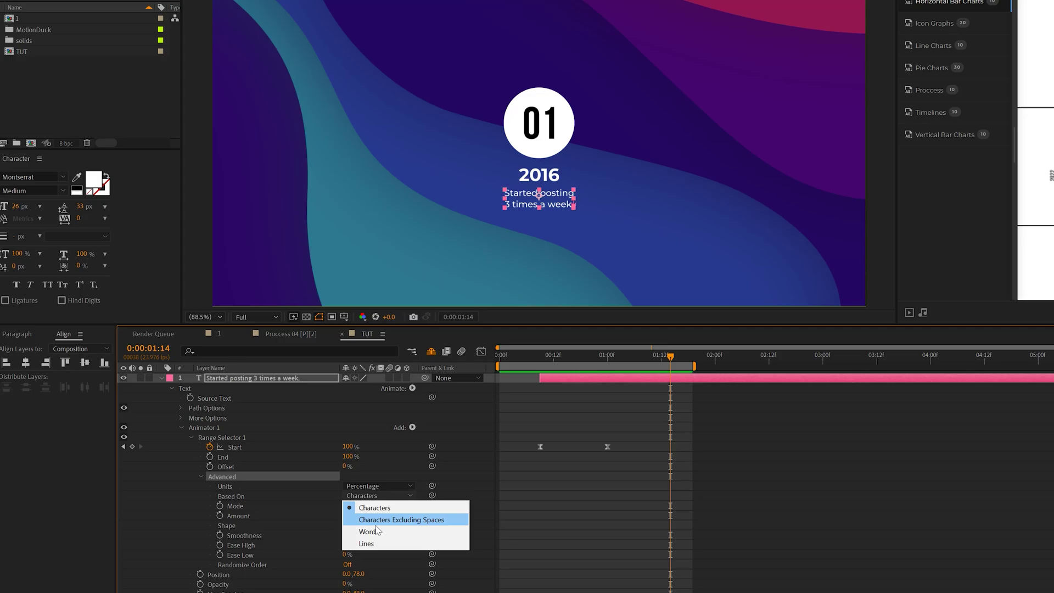
left_click(372, 544)
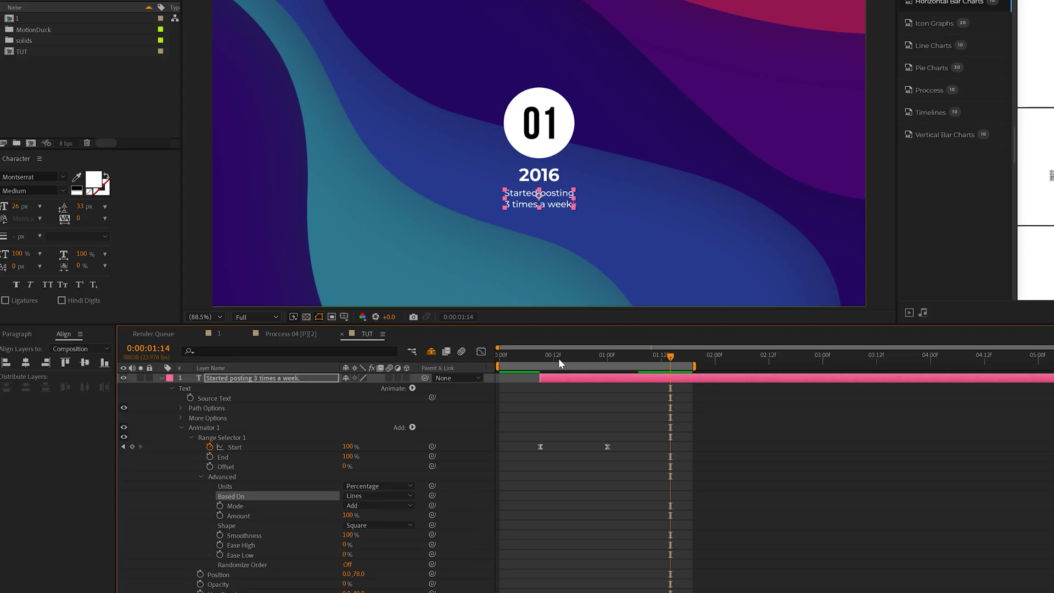
left_click(511, 361)
key("space")
left_click(360, 524)
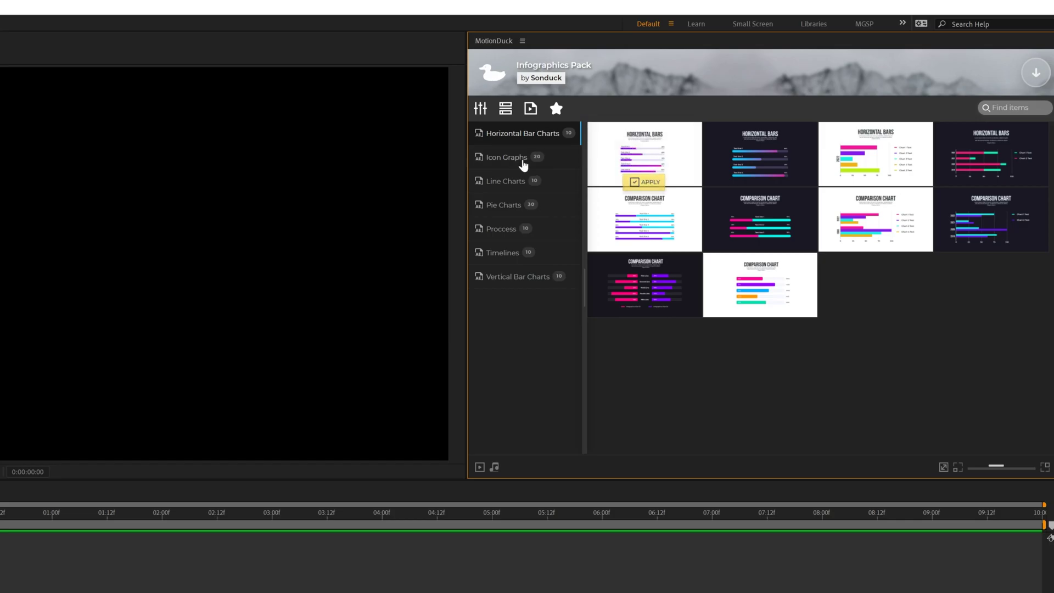
left_click(521, 159)
left_click(516, 180)
left_click(512, 206)
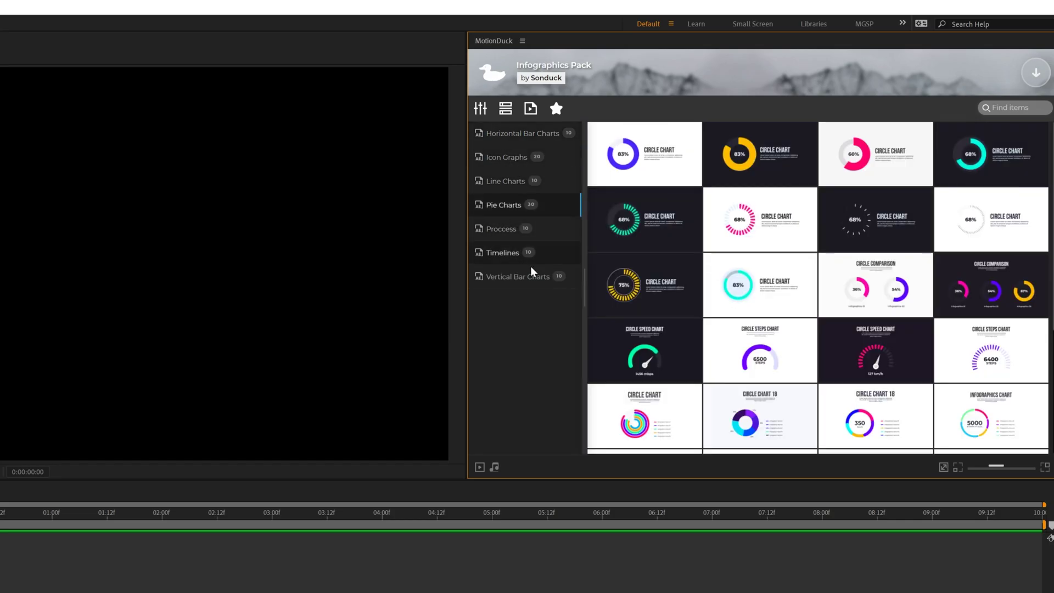
left_click(523, 134)
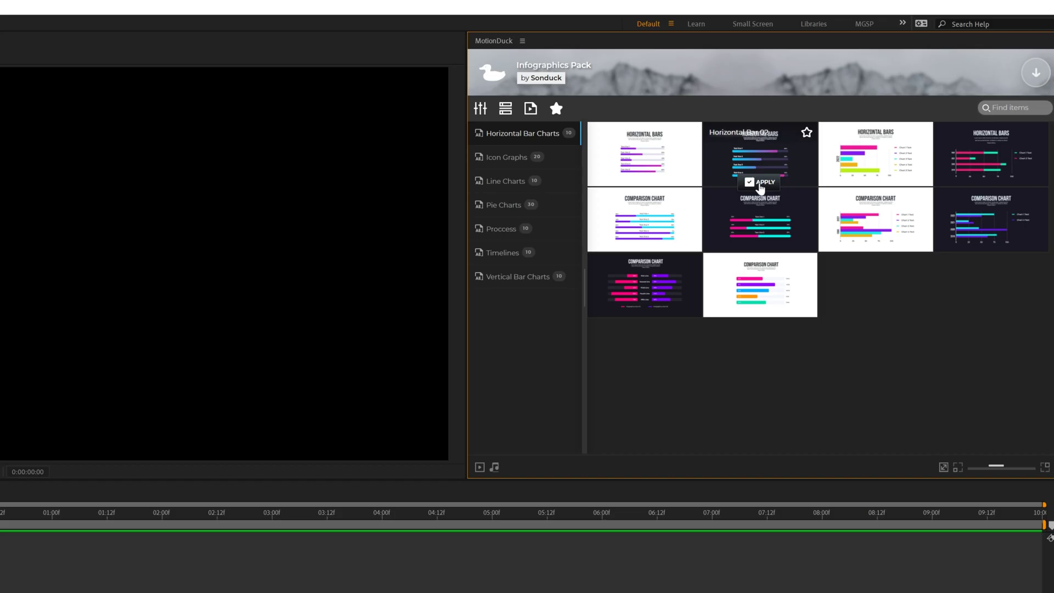
left_click(760, 183)
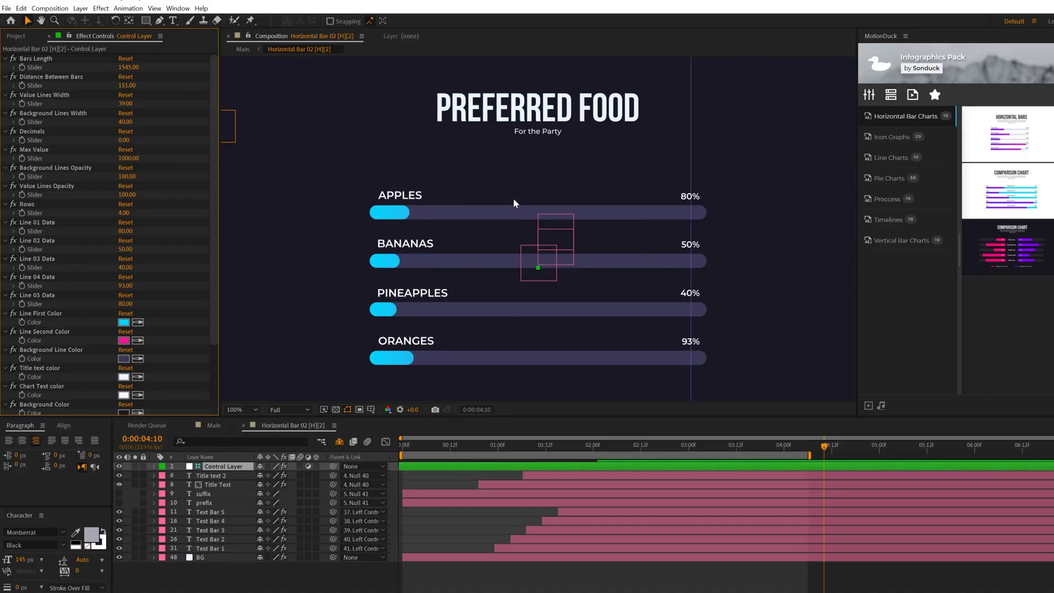
type("800")
key("Tab")
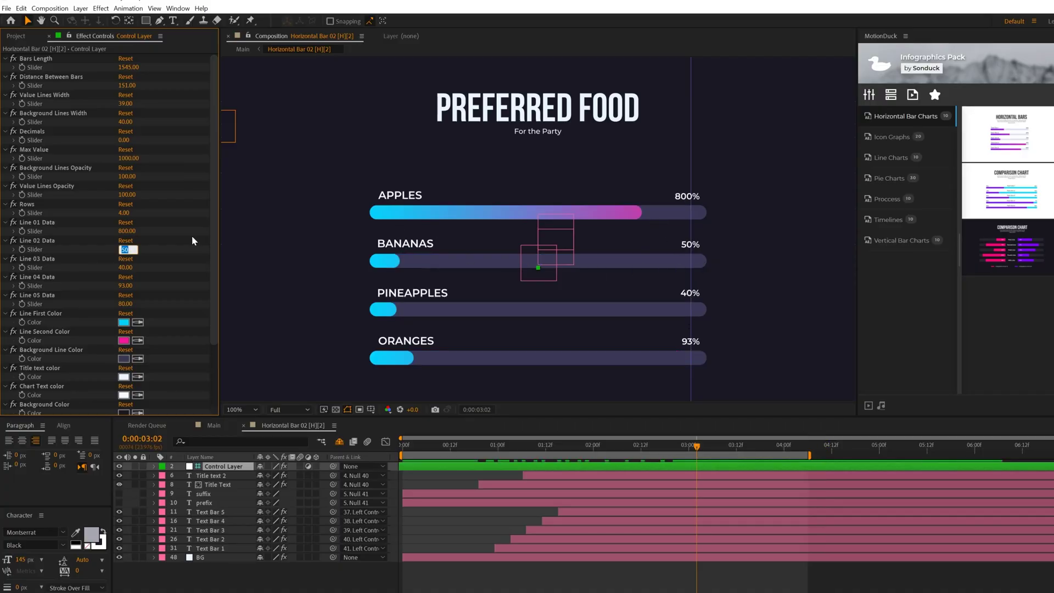
type("500")
key("Return")
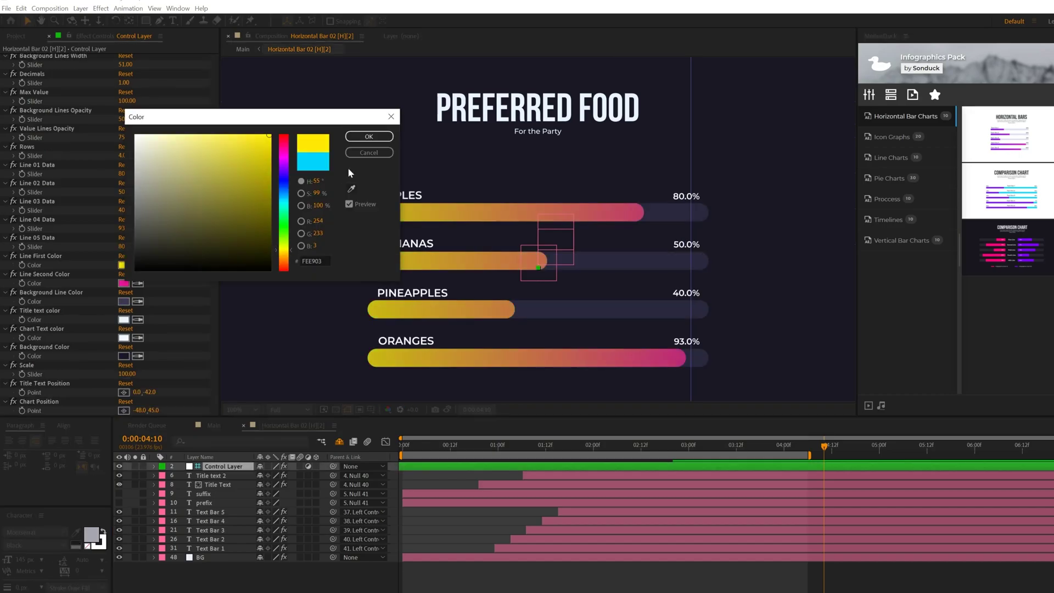
left_click(369, 134)
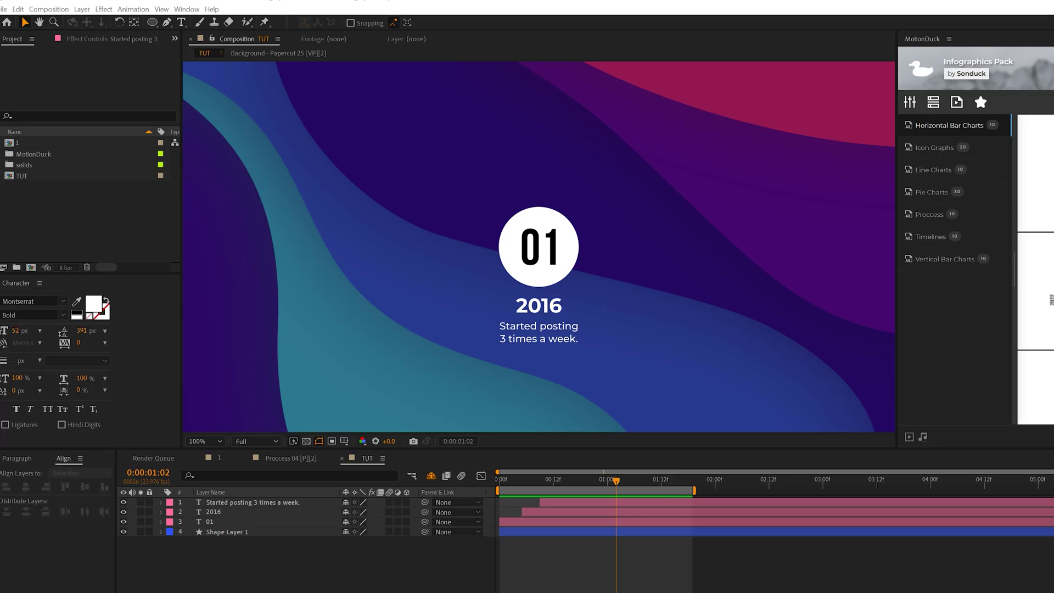
Give the circle, '01', '2016' and caption layers the Orange label.
left_click_drag(181, 590, 242, 490)
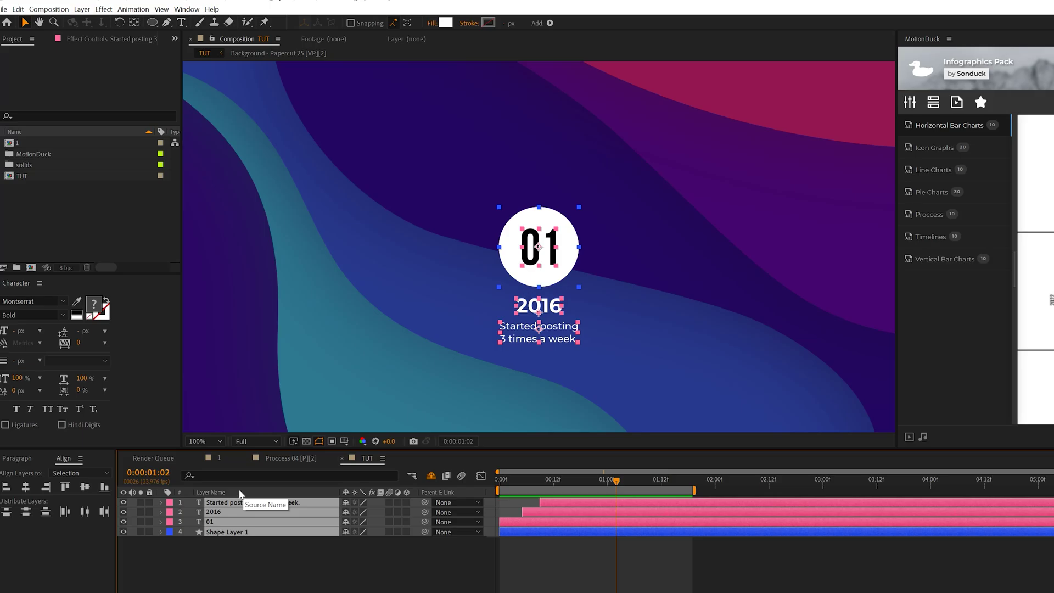
left_click(265, 563)
left_click_drag(265, 563, 257, 479)
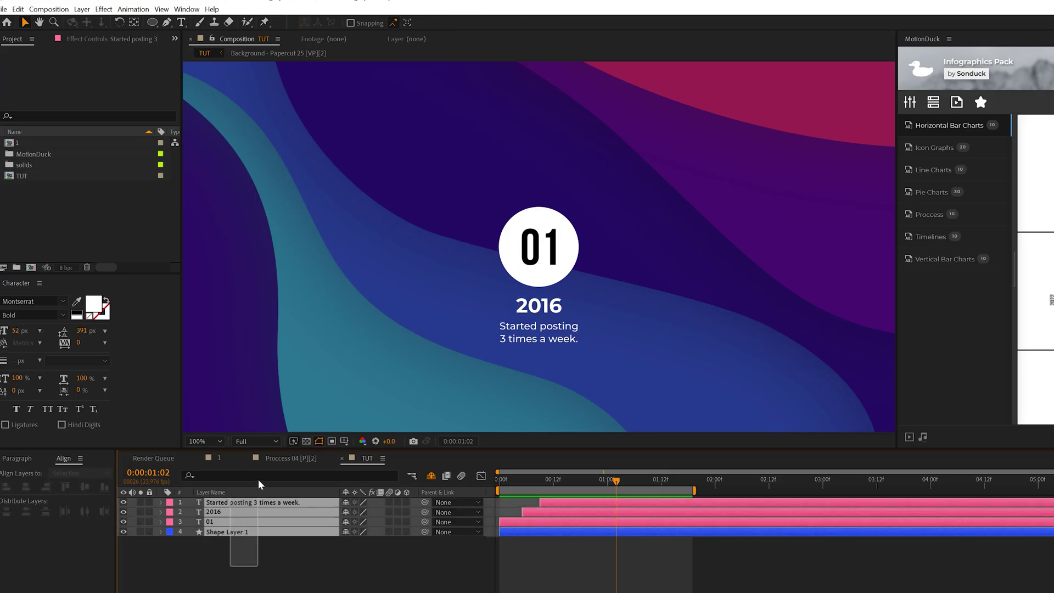
left_click(175, 502)
left_click(198, 584)
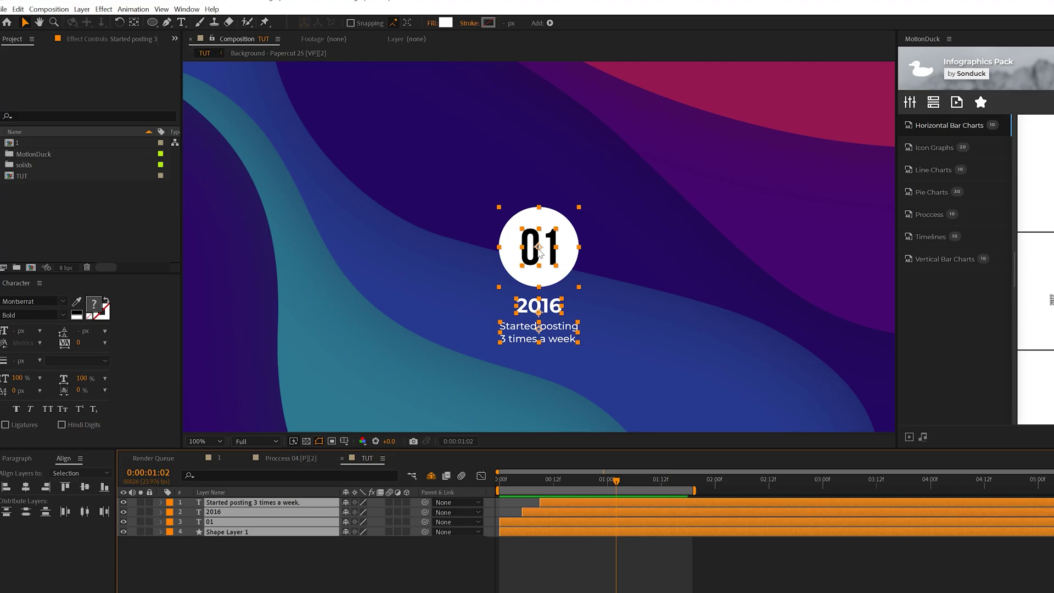
Move the four-layer circle group toward the lower left of the frame.
left_click_drag(540, 250, 339, 307)
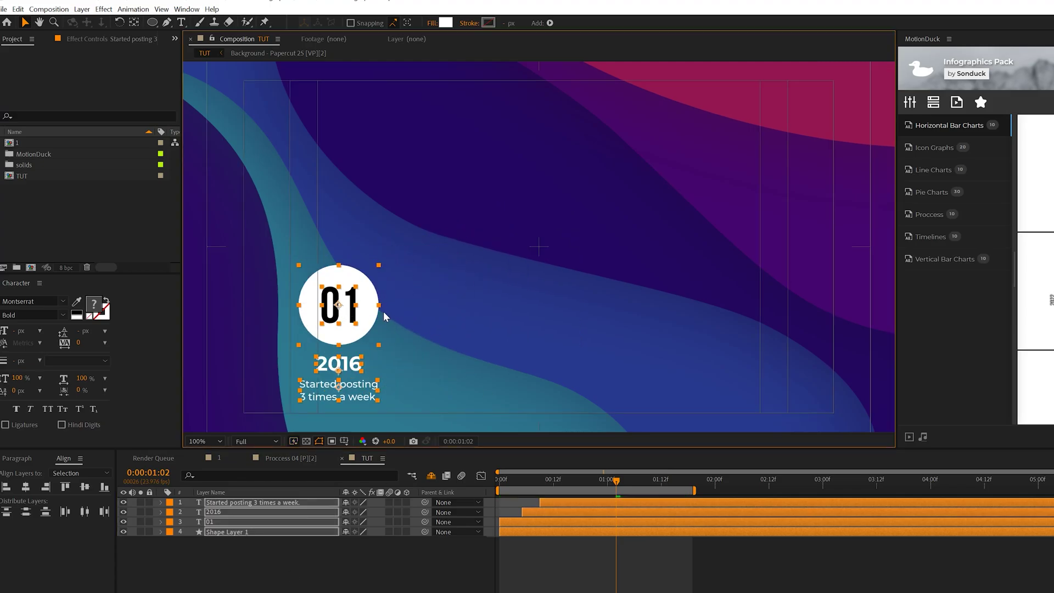
key("comma")
key("comma")
left_click_drag(440, 276, 435, 284)
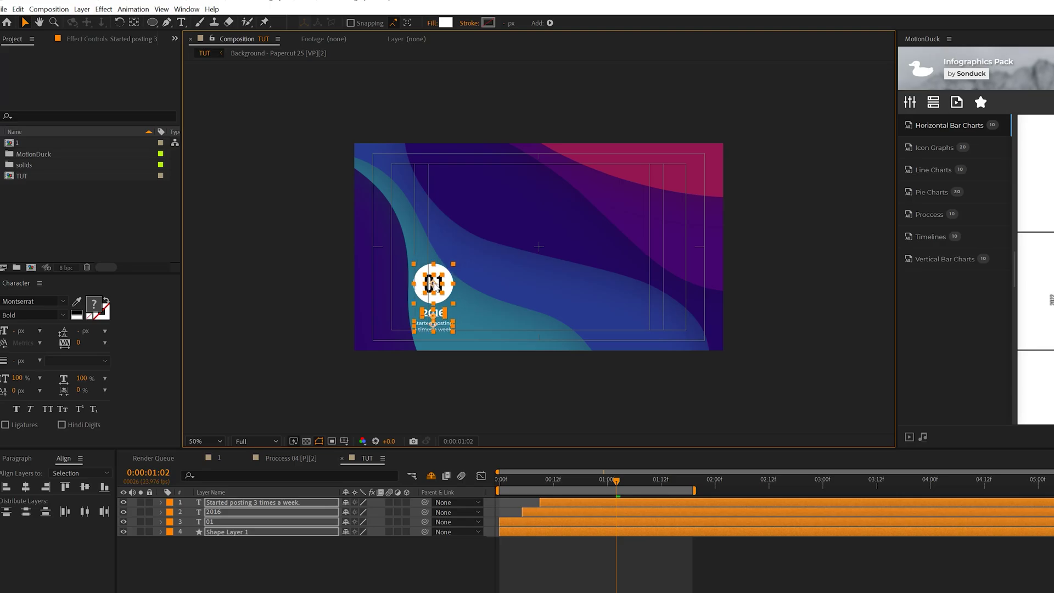
key("period")
left_click_drag(327, 321, 339, 317)
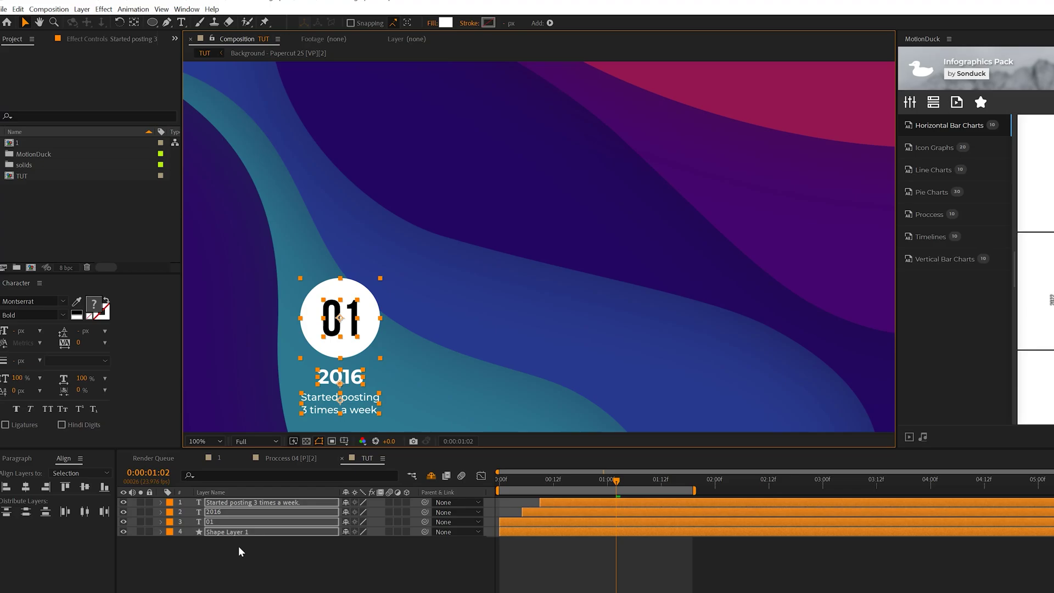
Duplicate the circle group's four layers, move the copies to the top, label them White, and shift them right.
left_click(18, 9)
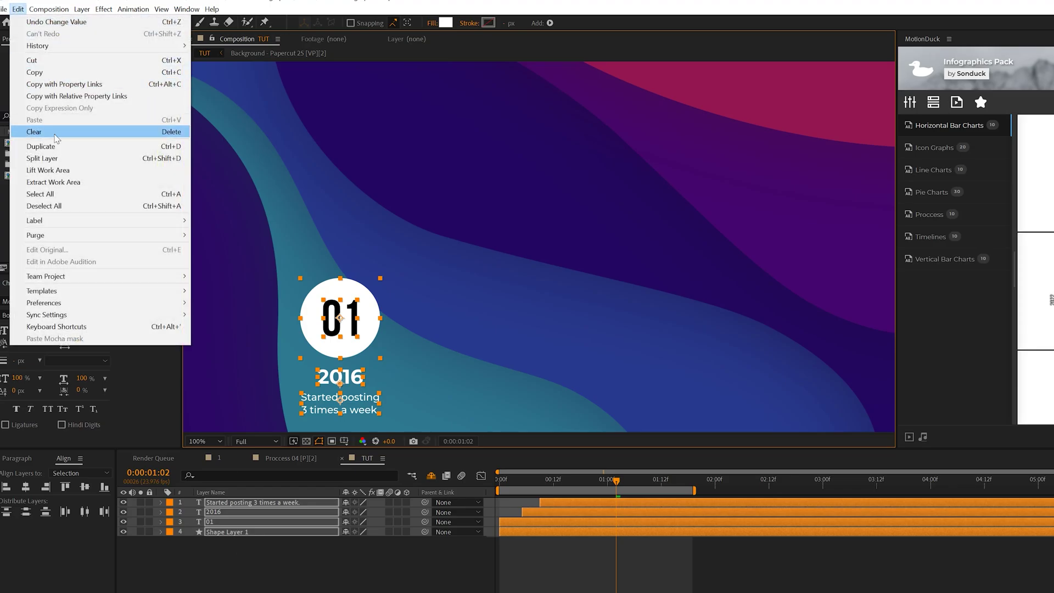
left_click(28, 138)
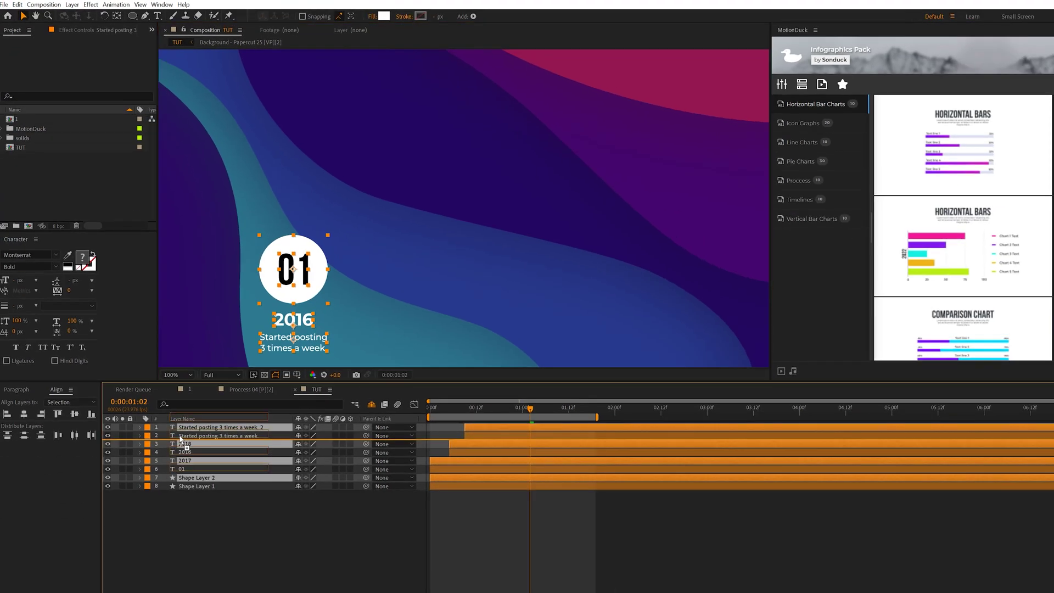
left_click_drag(222, 501, 170, 497)
left_click(147, 429)
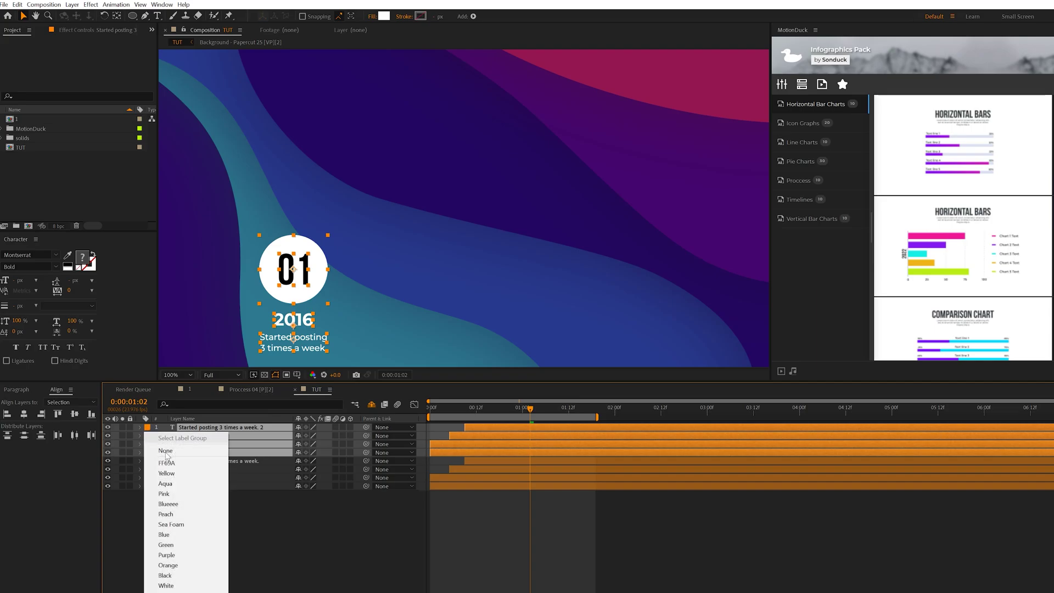
left_click(167, 585)
left_click(302, 276)
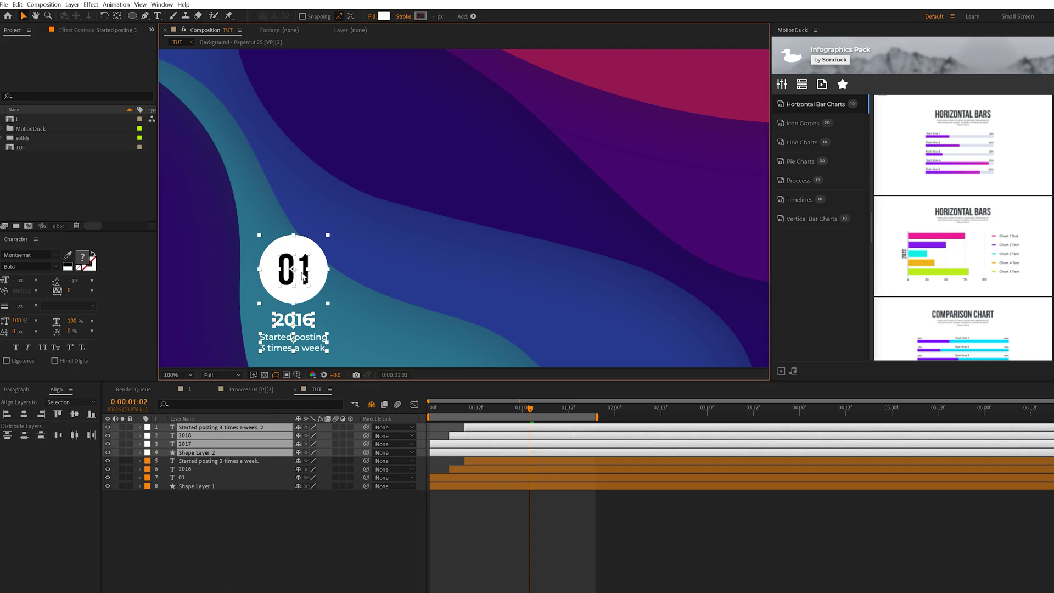
left_click_drag(293, 269, 465, 269)
Show the safe guides, then duplicate the second point's four layers and place the copy further right.
key("apostrophe")
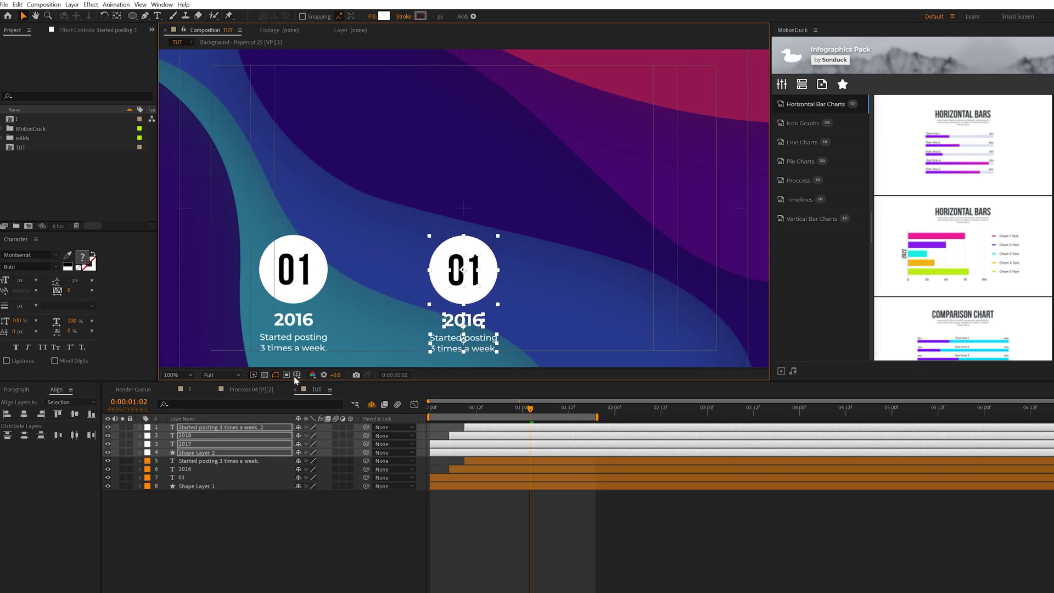
left_click(297, 375)
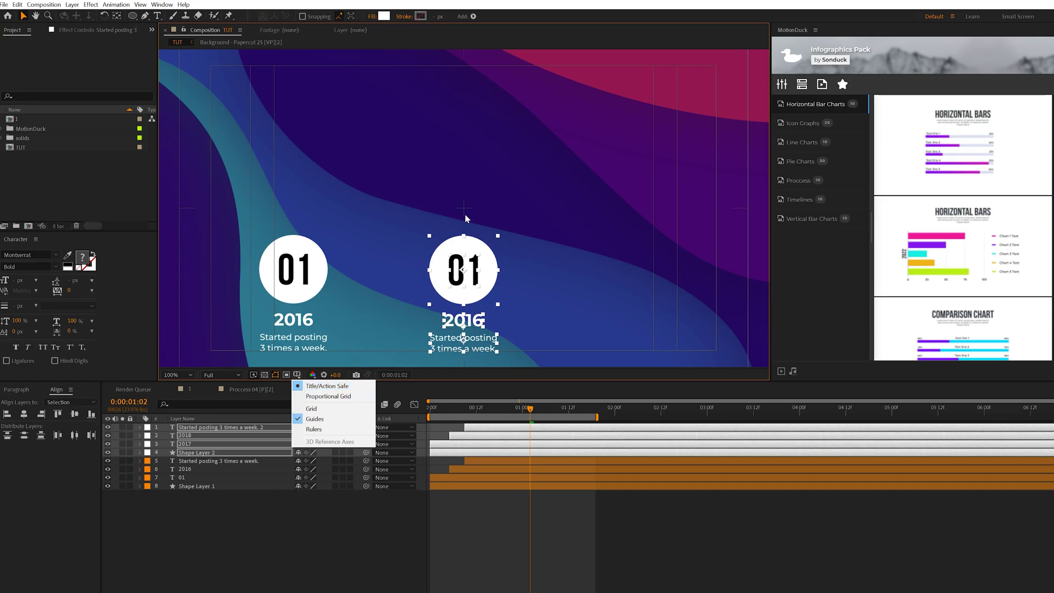
left_click(299, 544)
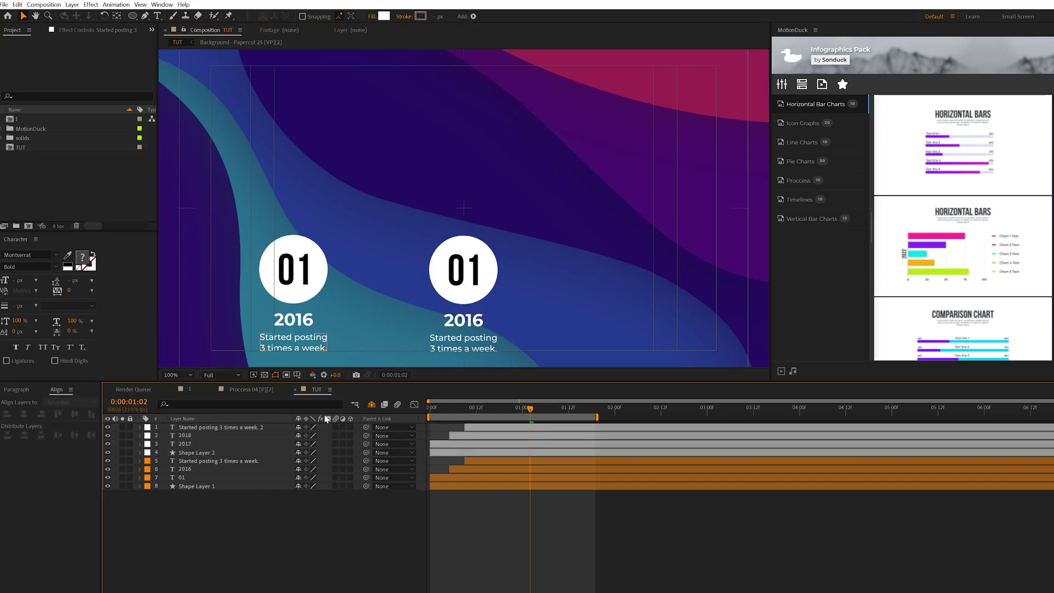
left_click(199, 428)
left_click(197, 452, "shift")
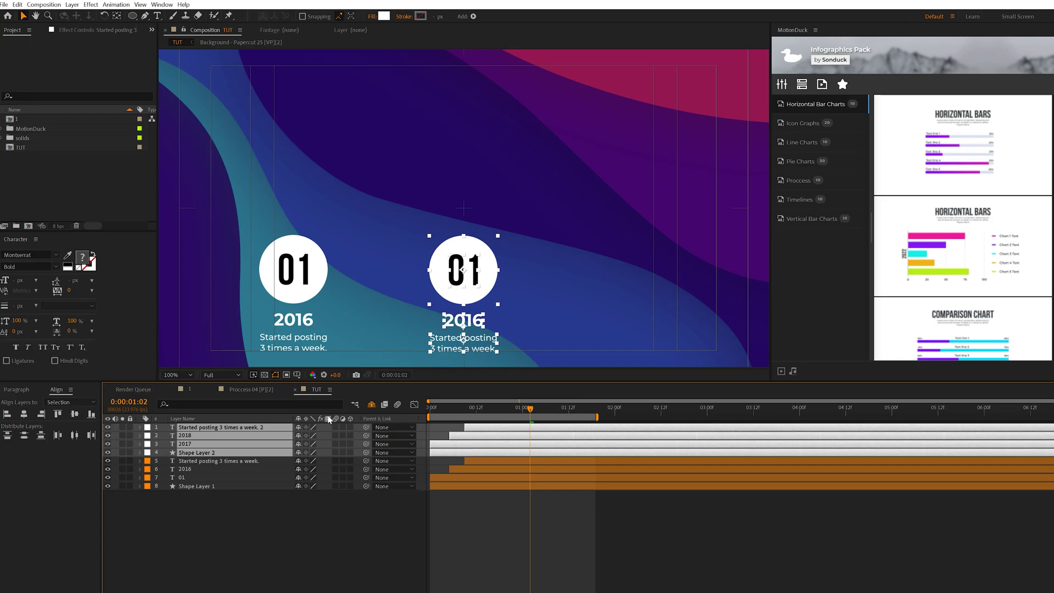
key("ctrl+d")
left_click_drag(491, 272, 636, 270)
left_click(321, 565)
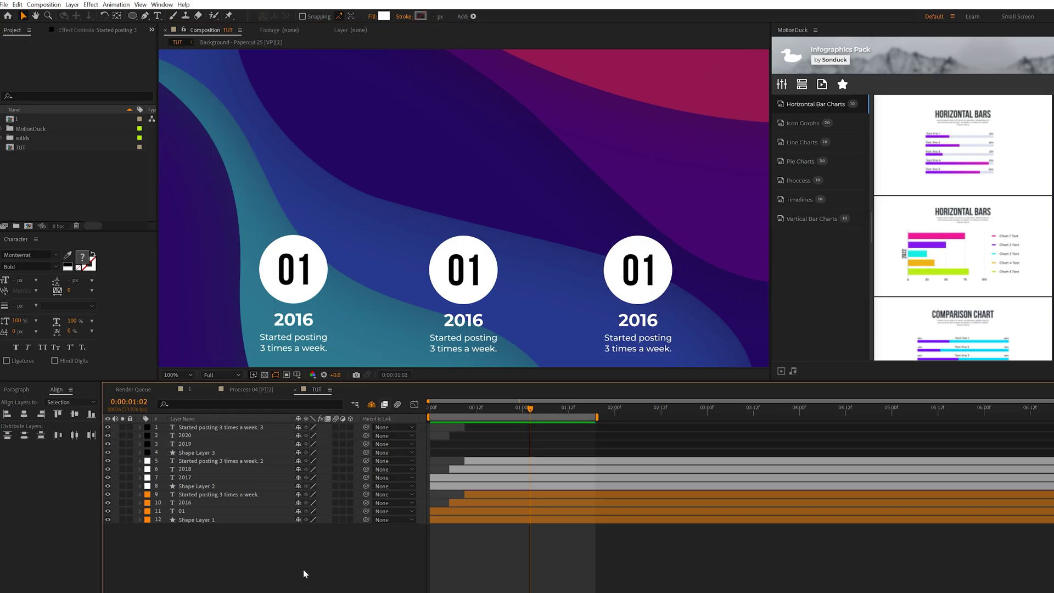
Duplicate the third circle group's four layers with Ctrl+D.
left_click(218, 428)
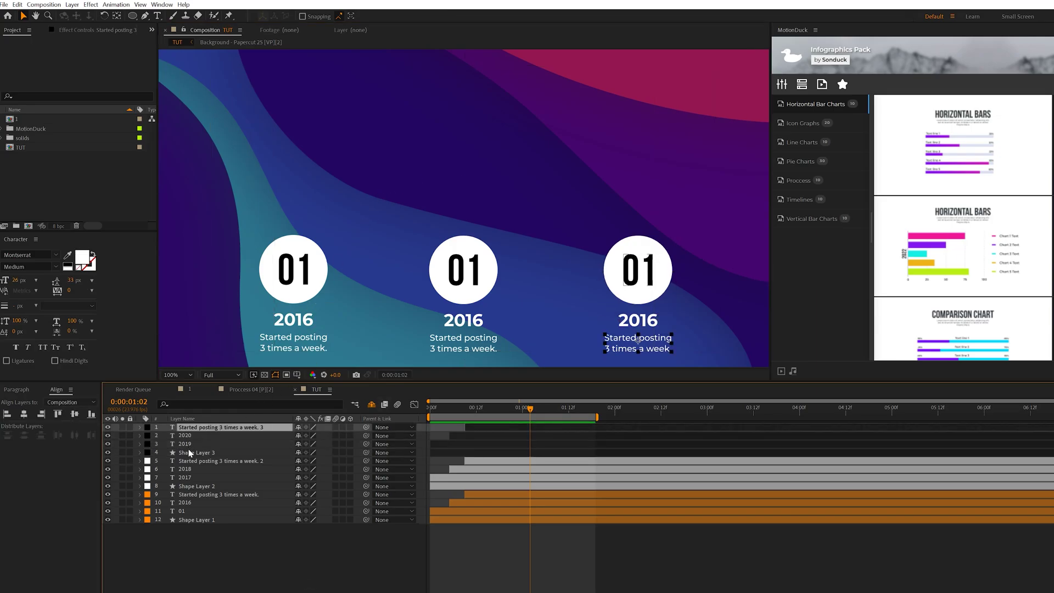
left_click(189, 453, "shift")
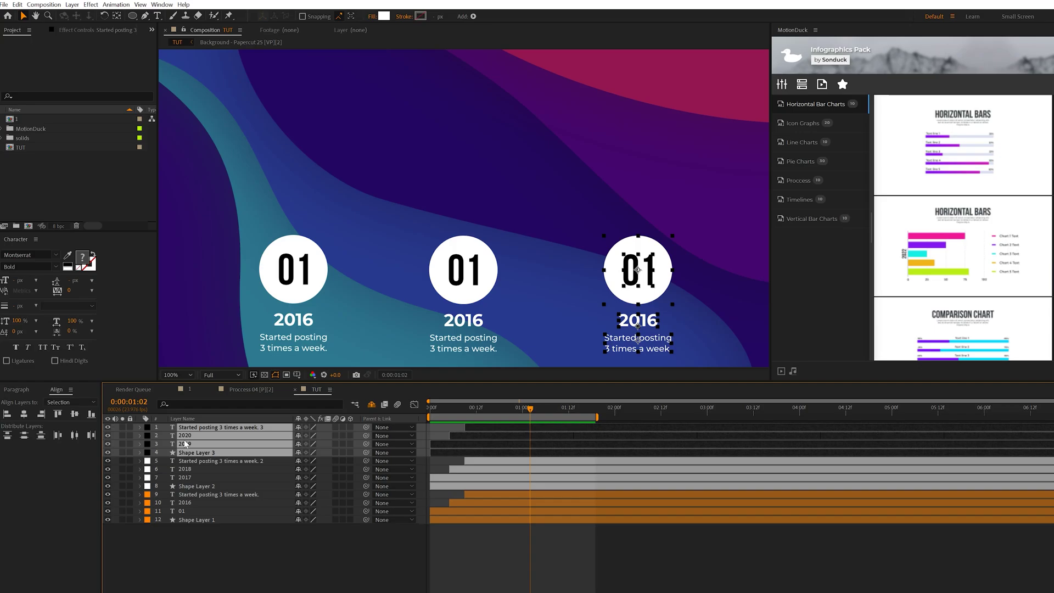
key("ctrl+d")
Raise the copied group between the first two circles, duplicate it again, and label the new layers Red.
left_click_drag(637, 269, 542, 157)
key("ctrl+d")
left_click(148, 440)
left_click(165, 475)
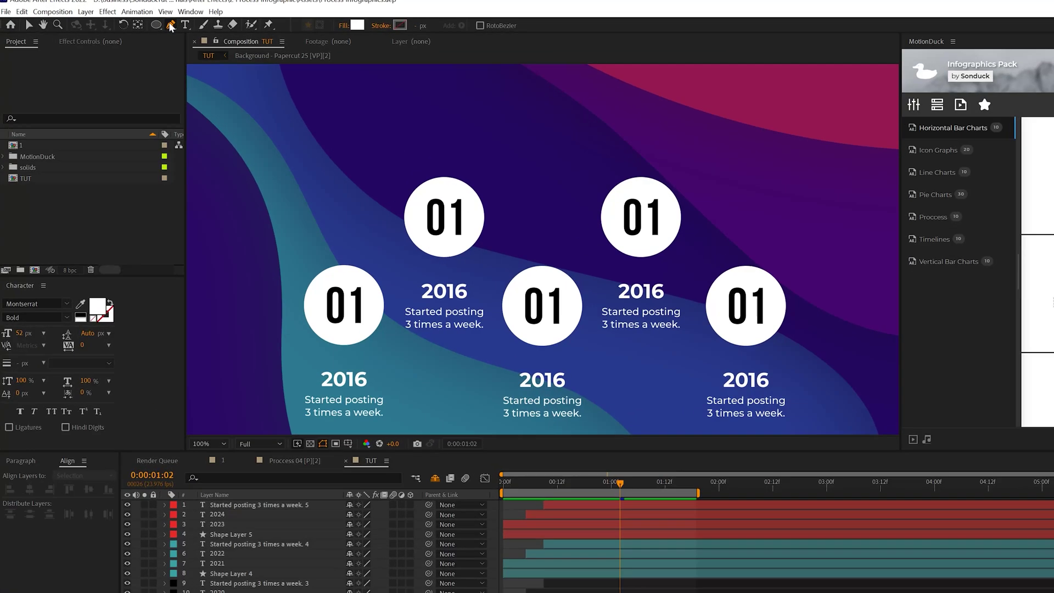
Set the Pen tool to no fill, a solid stroke and 3 px stroke width.
left_click(123, 23)
left_click(340, 26)
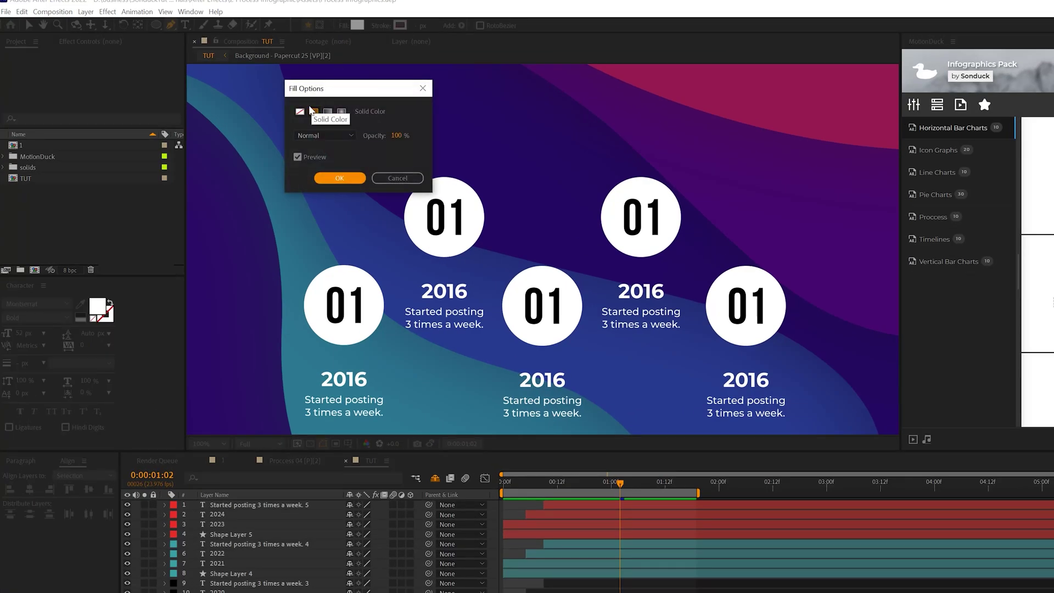
left_click(300, 112)
left_click(336, 177)
left_click(400, 26)
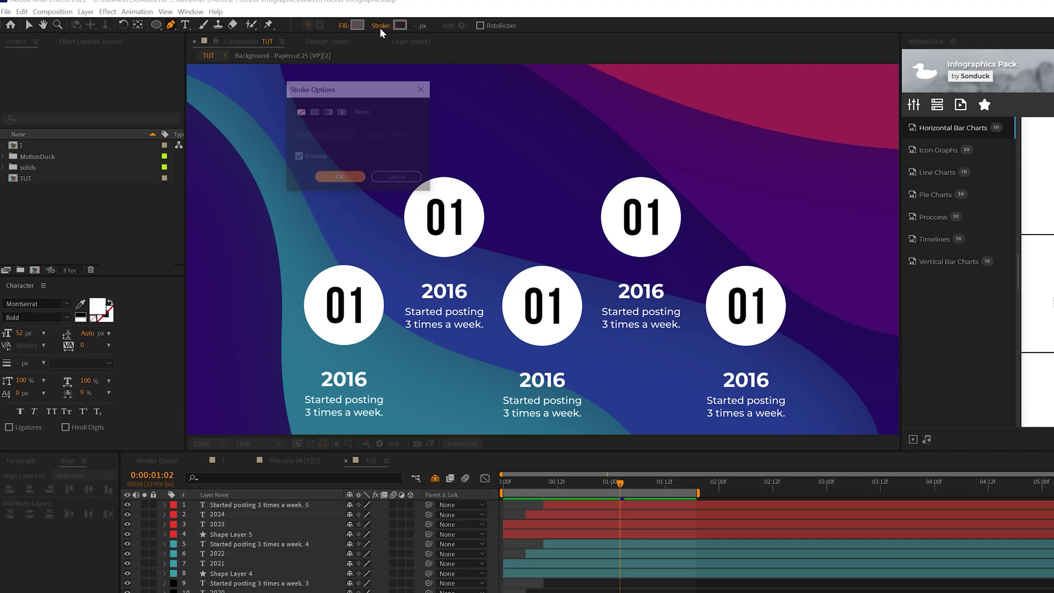
left_click(313, 111)
left_click(338, 177)
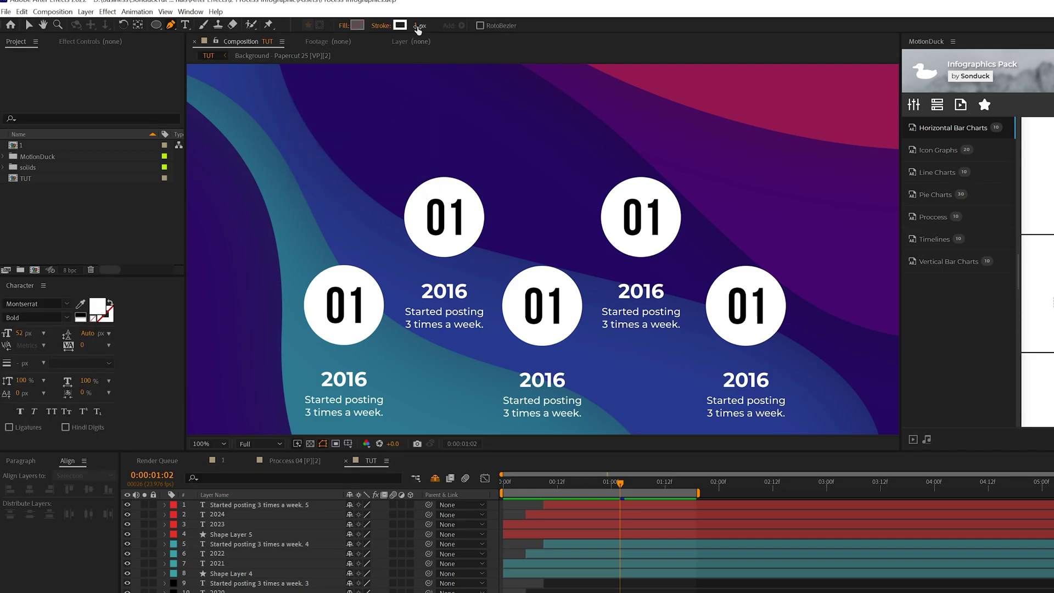
left_click(427, 25)
type("3")
key("Return")
Draw the zigzag line through all five circle centres and raise its stroke width to 7 px.
left_click(346, 305)
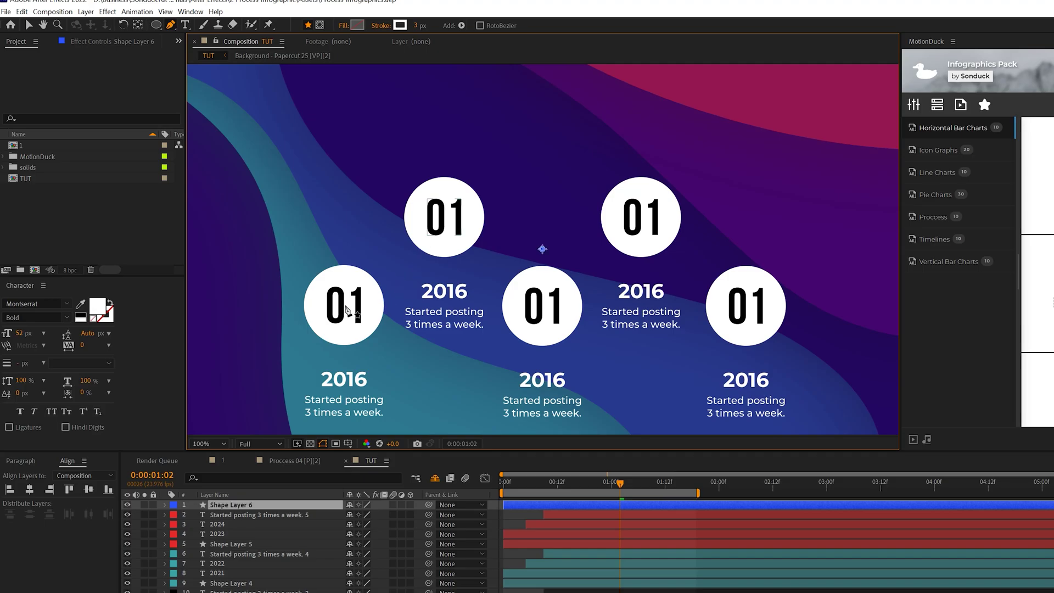
left_click(445, 216)
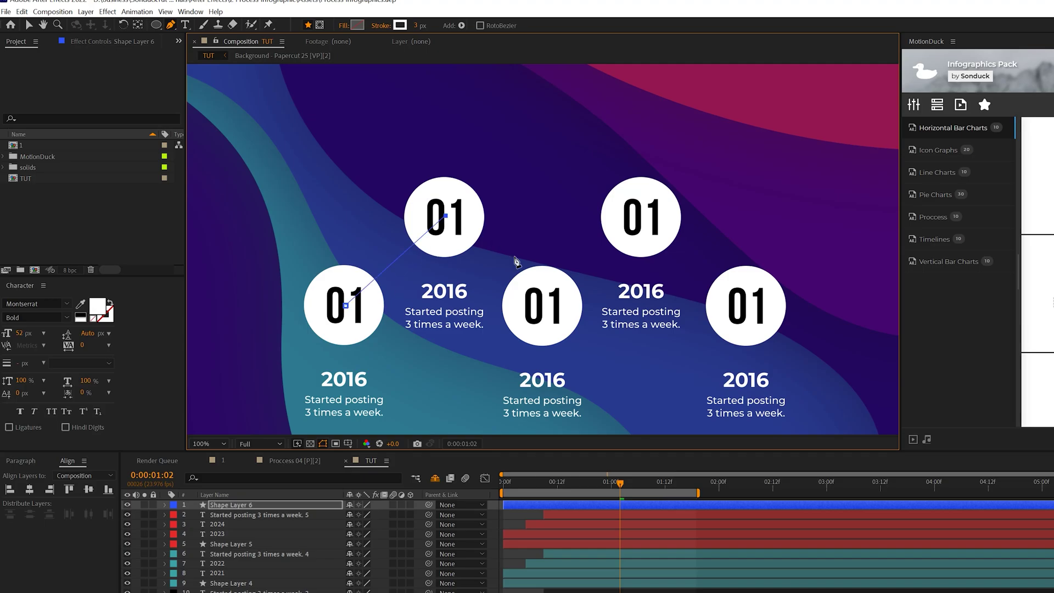
left_click(543, 306)
left_click(643, 218)
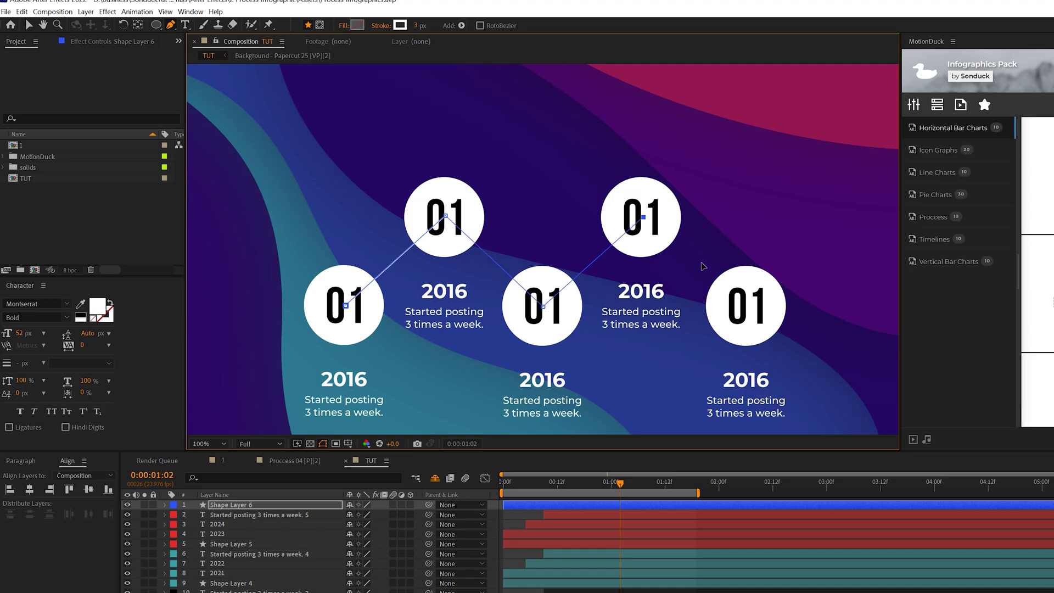
left_click(747, 305)
left_click(420, 25)
type("7")
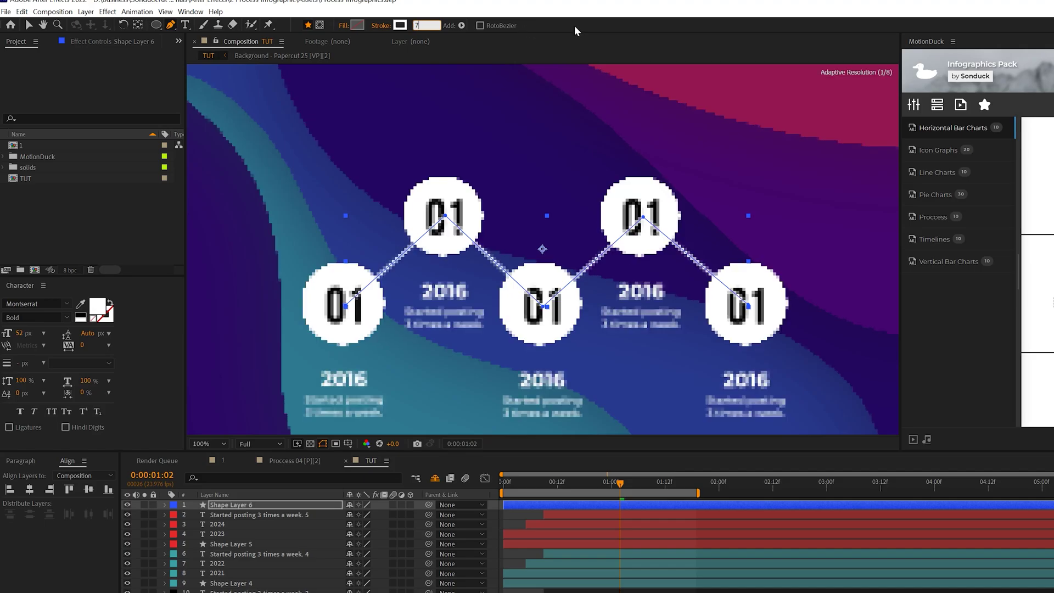
key("Return")
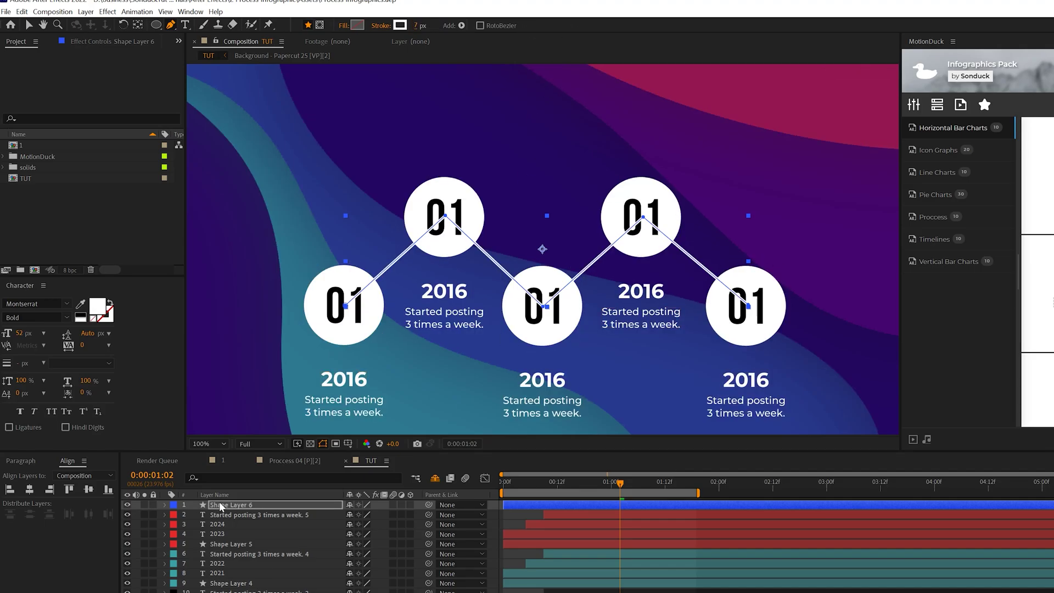
Move Shape Layer 6 to the bottom of the layer stack and rename it 'Line'.
left_click_drag(221, 506, 204, 592)
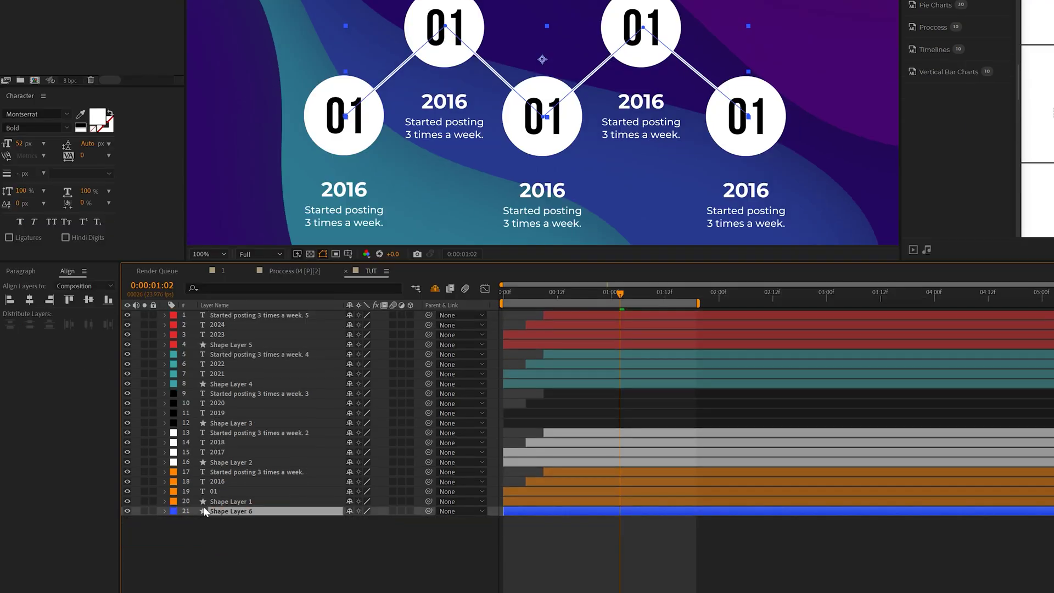
key("Return")
type("Line")
key("Return")
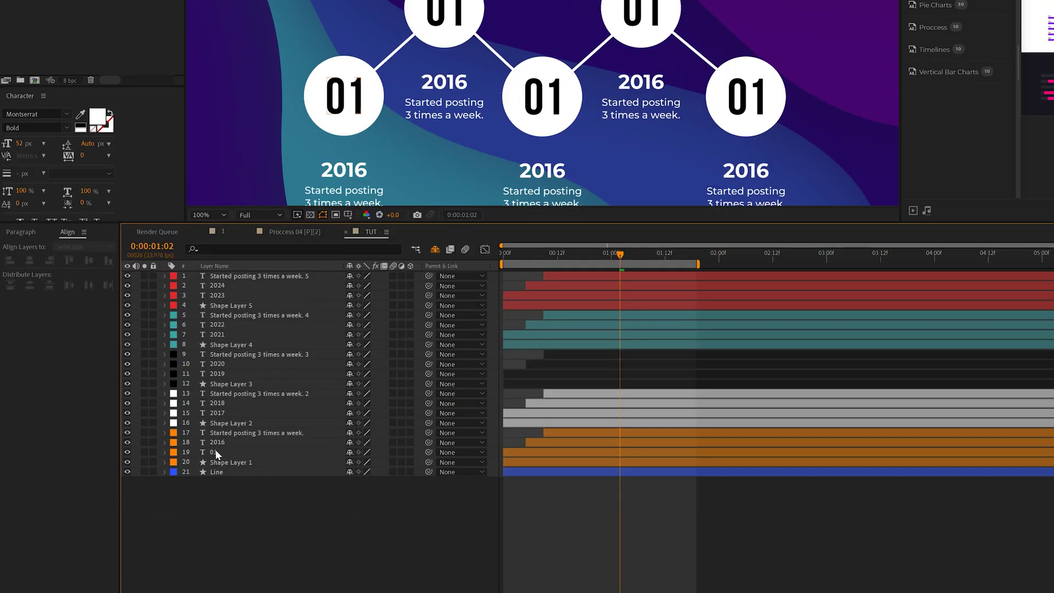
left_click(218, 472)
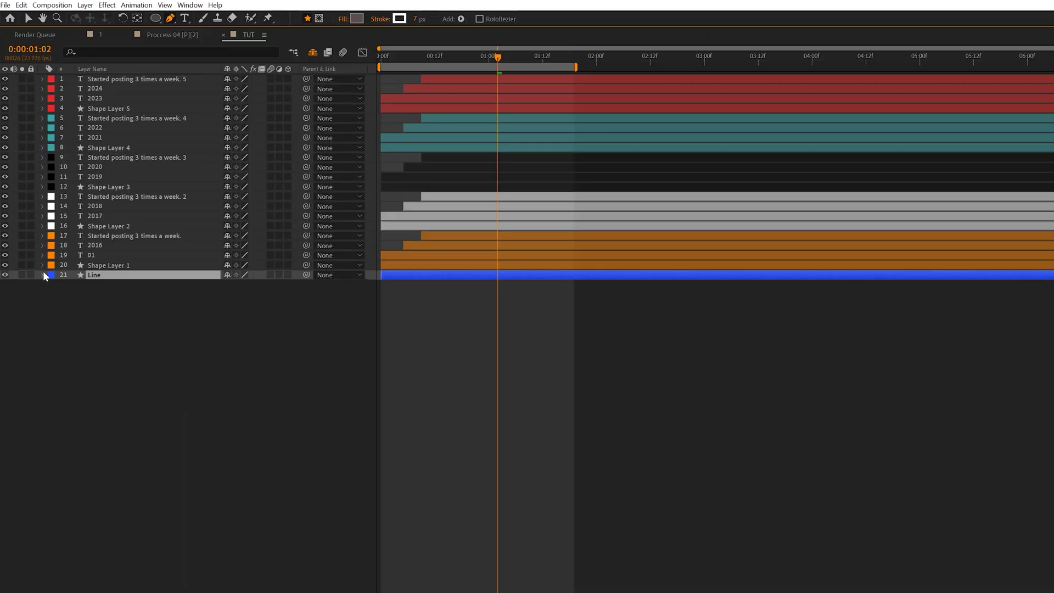
Add a Trim Paths operator to the Line layer's contents and reveal its properties.
left_click(42, 274)
left_click(294, 285)
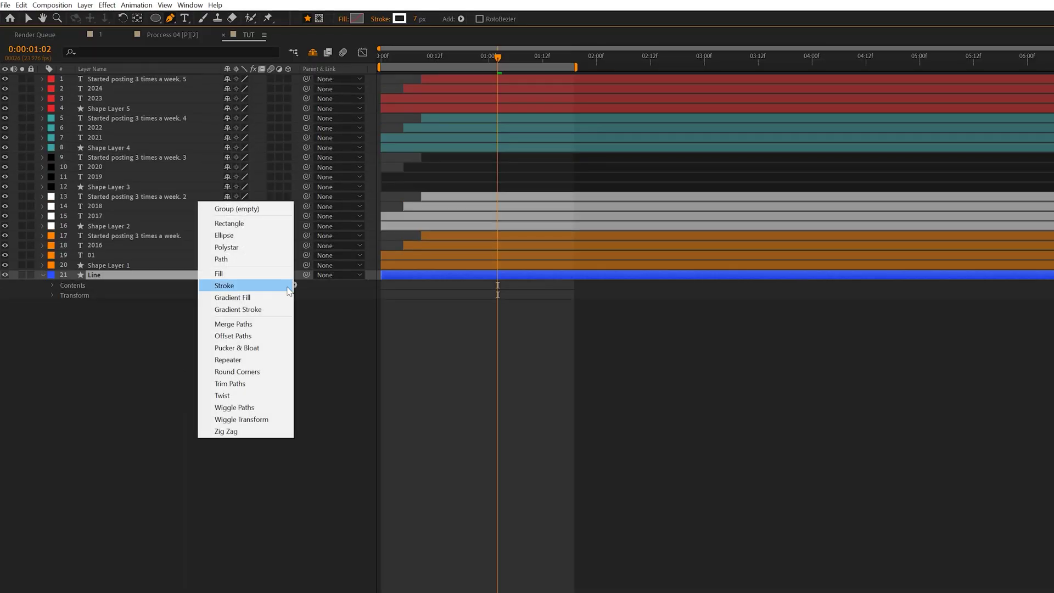
left_click(231, 383)
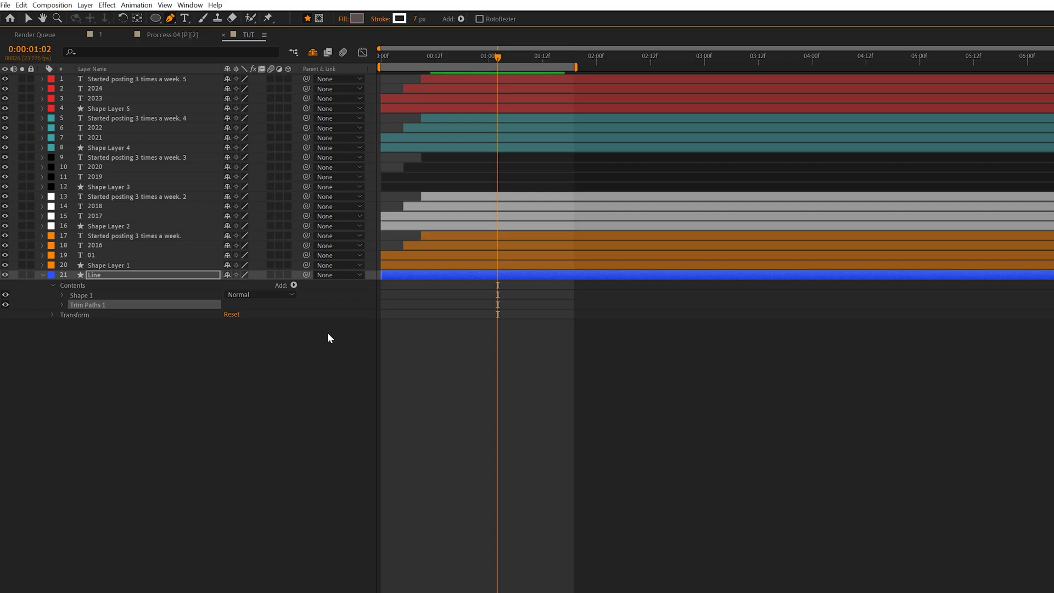
key("Home")
left_click(62, 305)
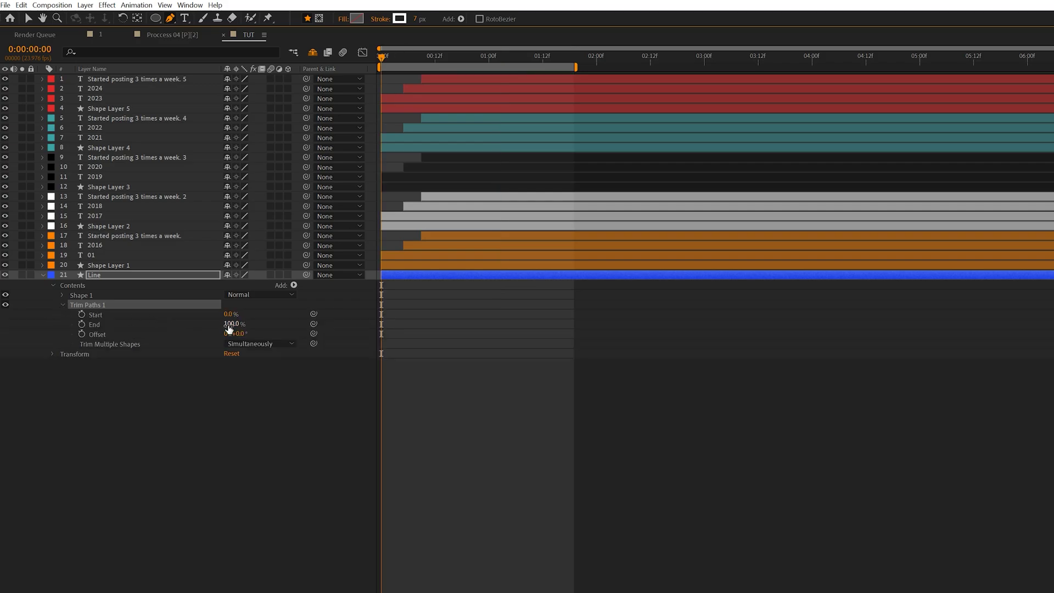
Lower Trim Paths End, keyframe Start at 0:00, and change Start at 0:02:00.
left_click_drag(229, 325, 200, 324)
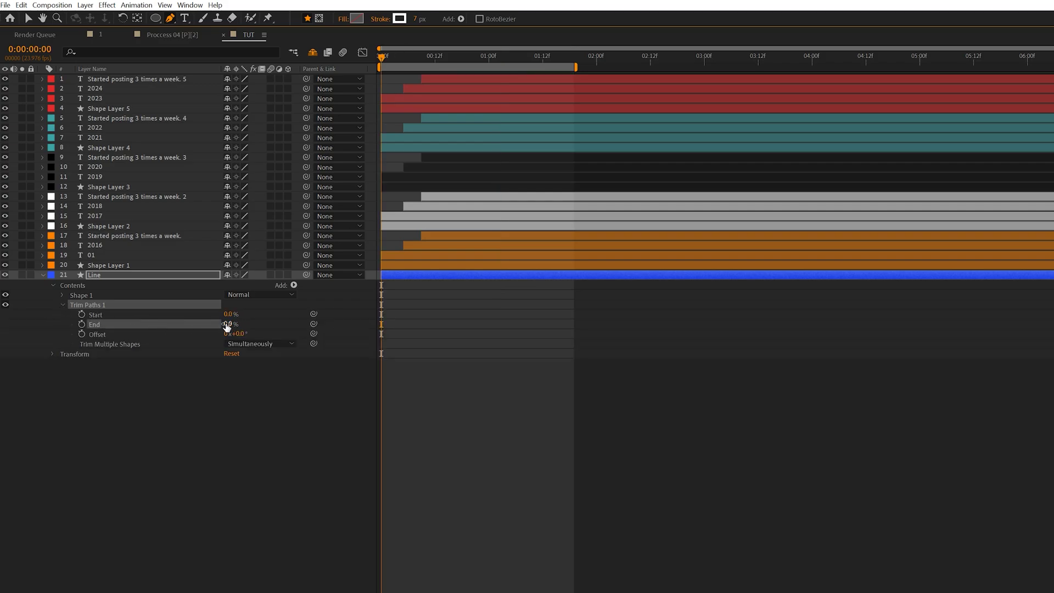
left_click(81, 314)
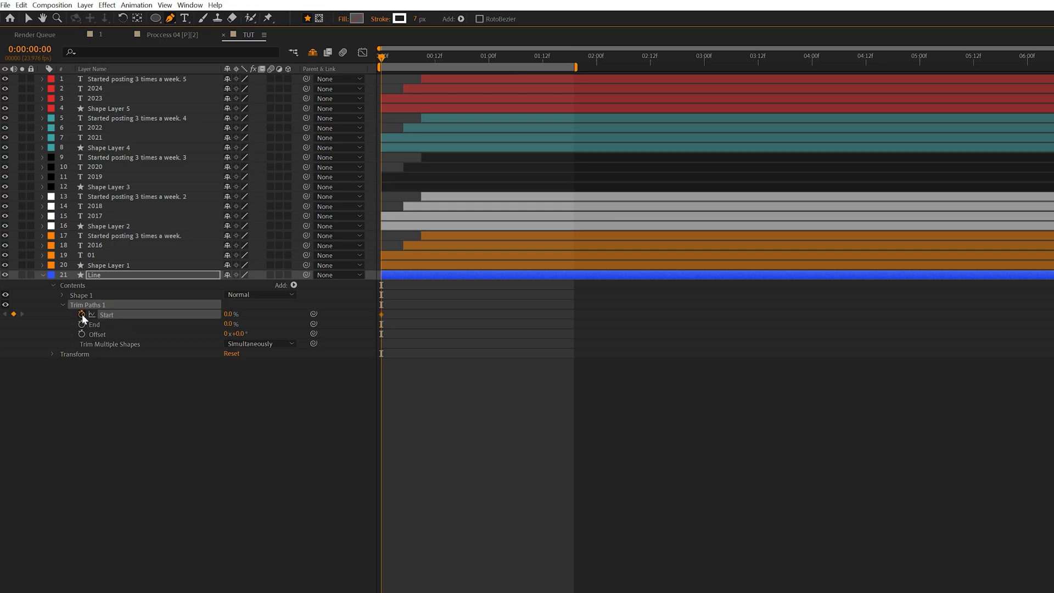
left_click(453, 58)
left_click_drag(457, 59, 594, 60)
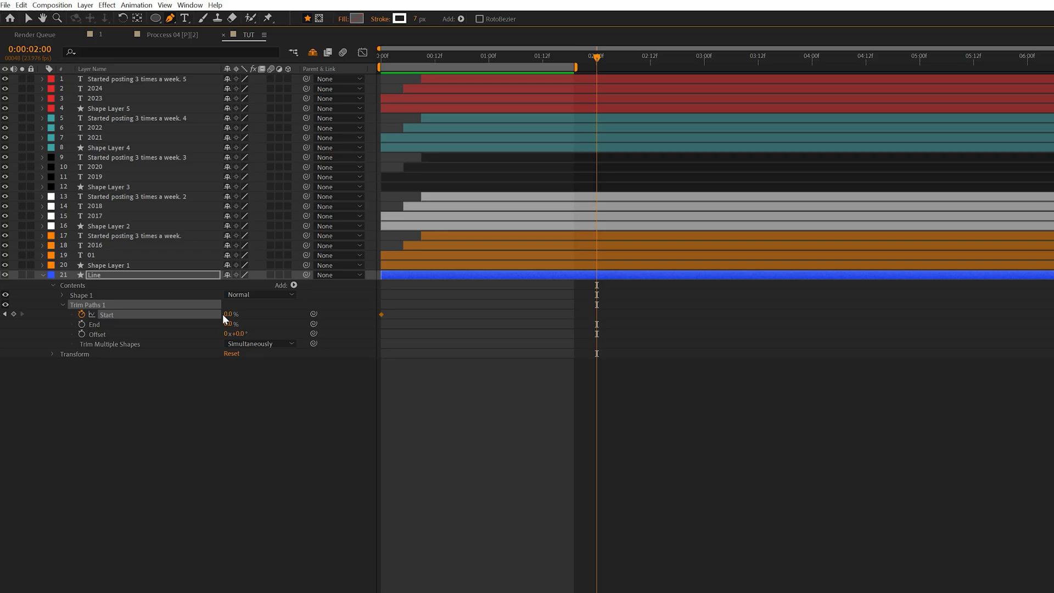
left_click_drag(225, 314, 284, 320)
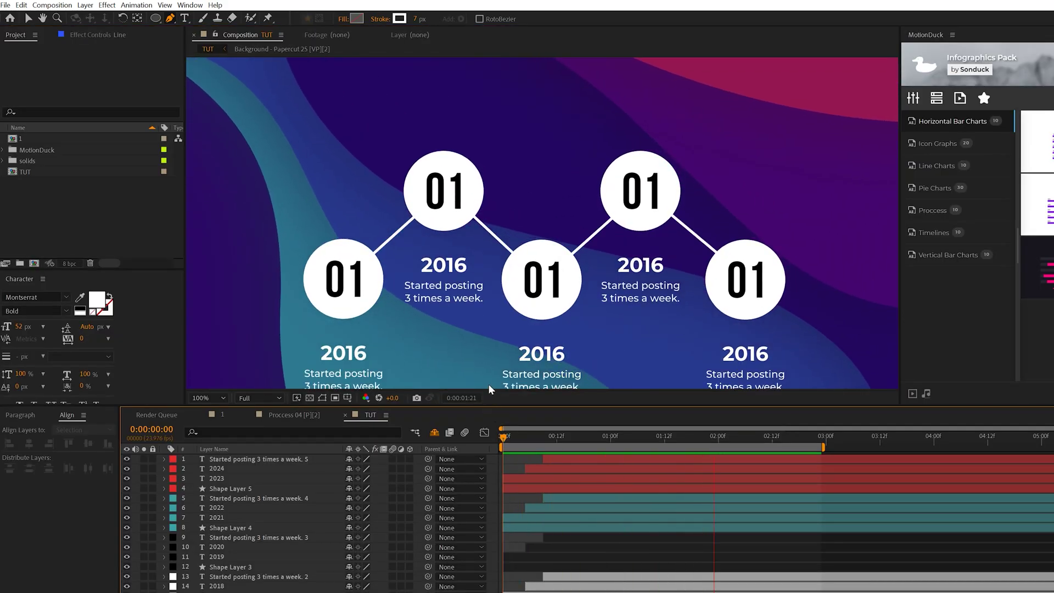
Scrub the opening frames to check the line and captions animating in, undoing one change.
left_click(512, 437)
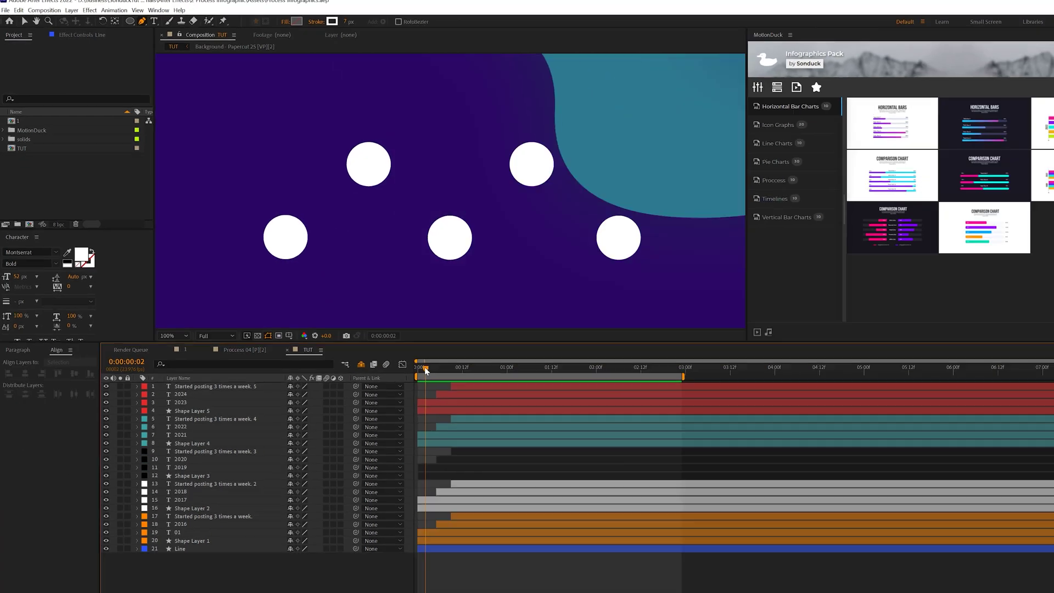
left_click_drag(425, 370, 459, 369)
left_click_drag(408, 323, 436, 322)
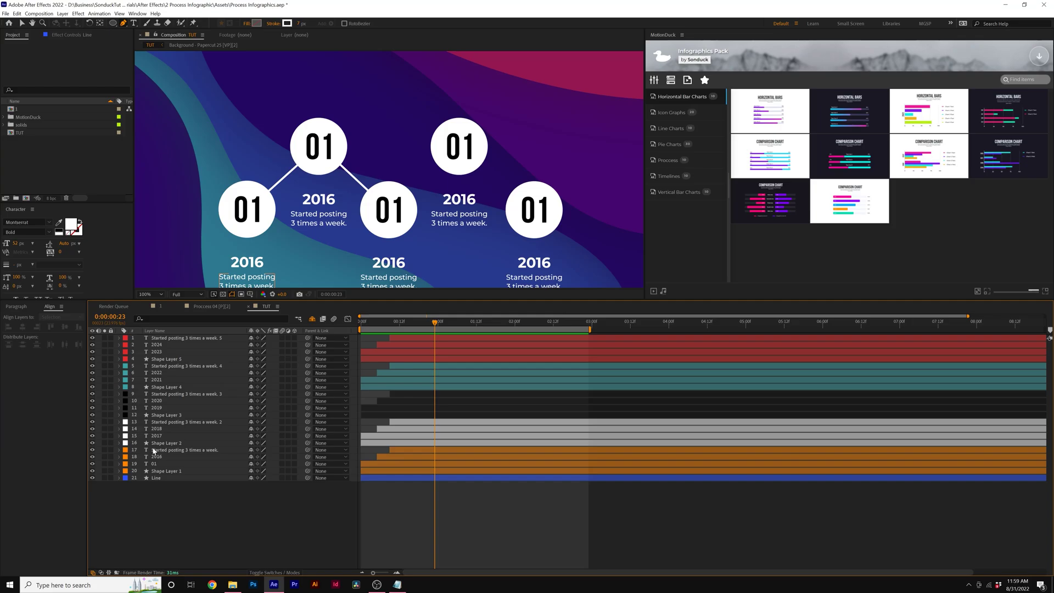
key("ctrl+z")
left_click(406, 322)
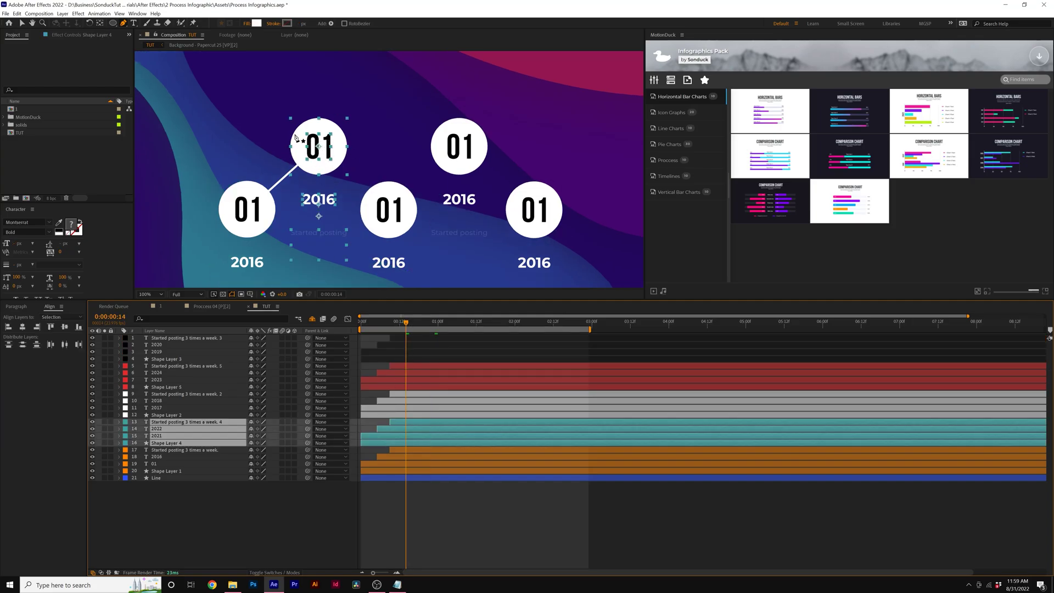
Delay the teal circle group's layers later in time, then preview the animation from the start.
left_click_drag(398, 437, 456, 400)
left_click(395, 218)
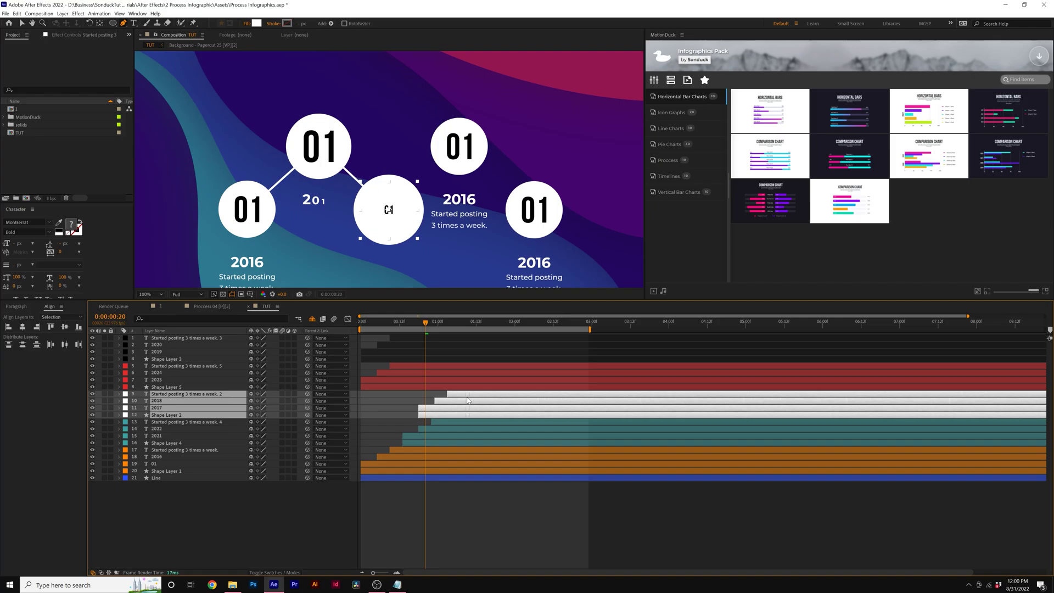
key("ctrl+shift+a")
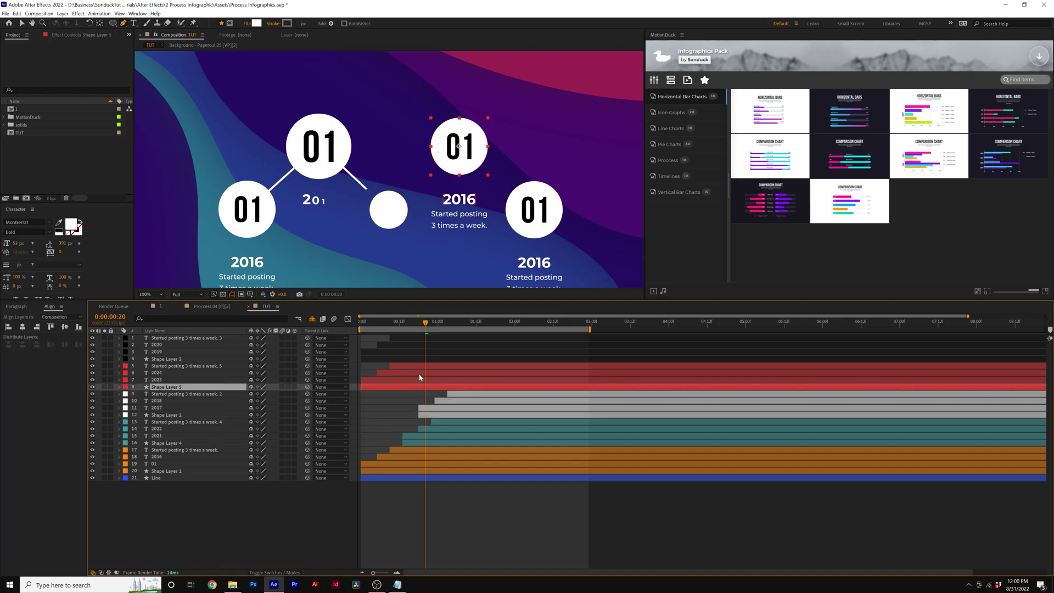
key("Home")
key("space")
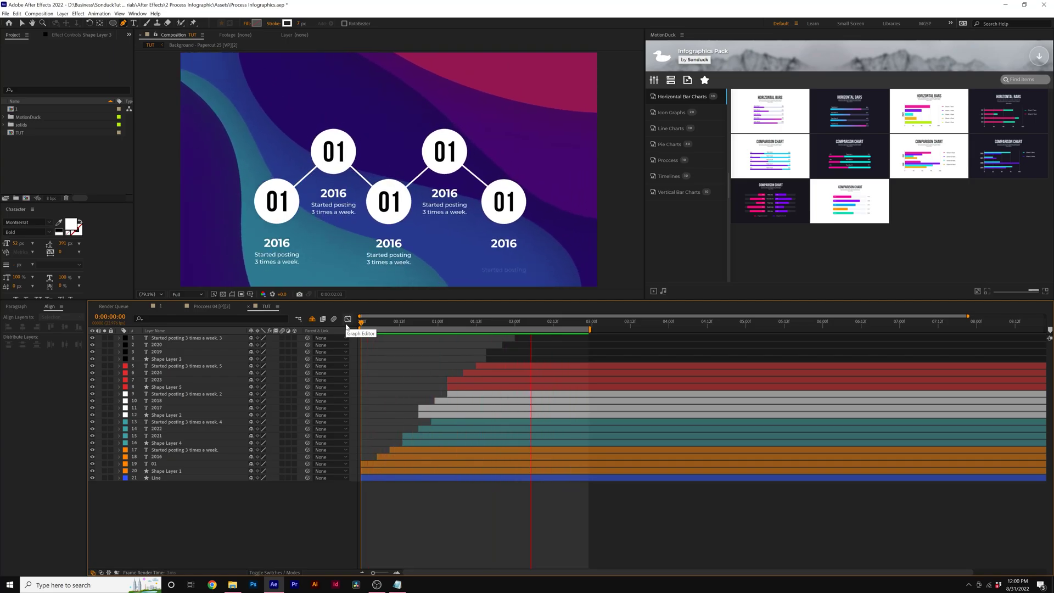
With the Type tool, select the number in the upper-left raised circle.
left_click(134, 23)
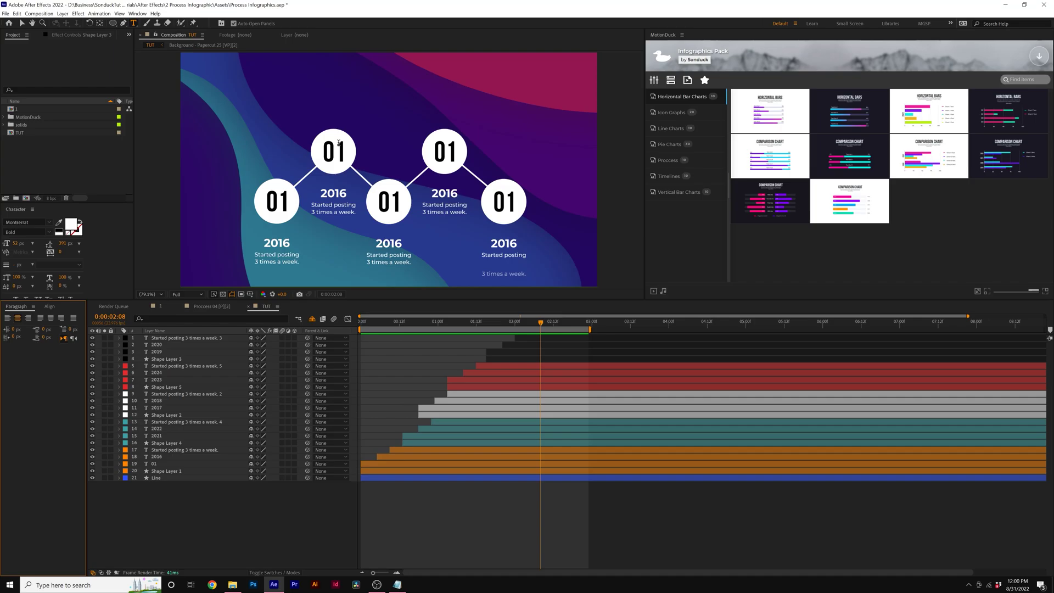
left_click_drag(323, 149, 335, 150)
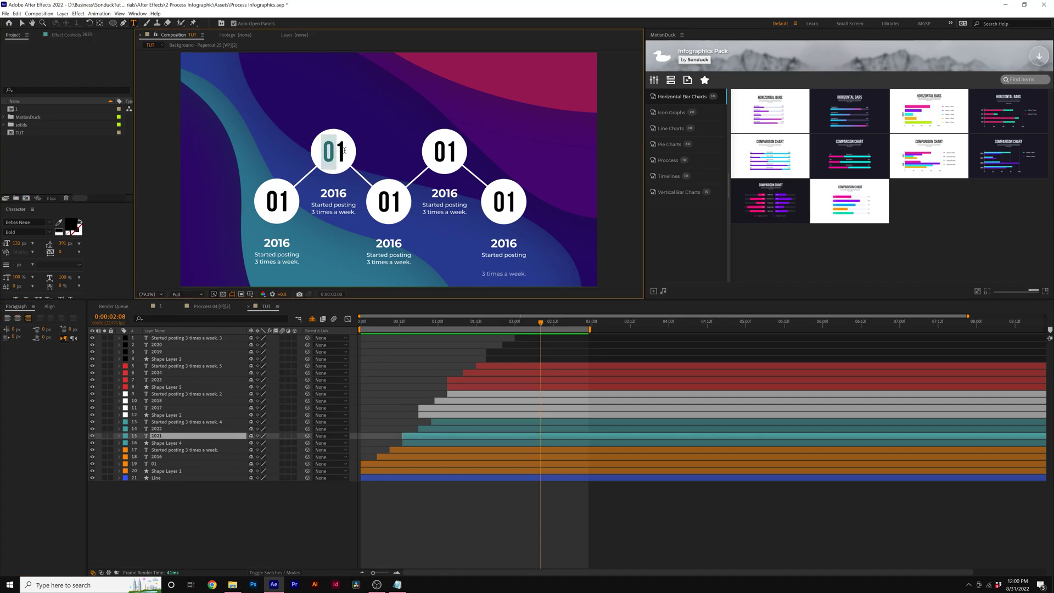